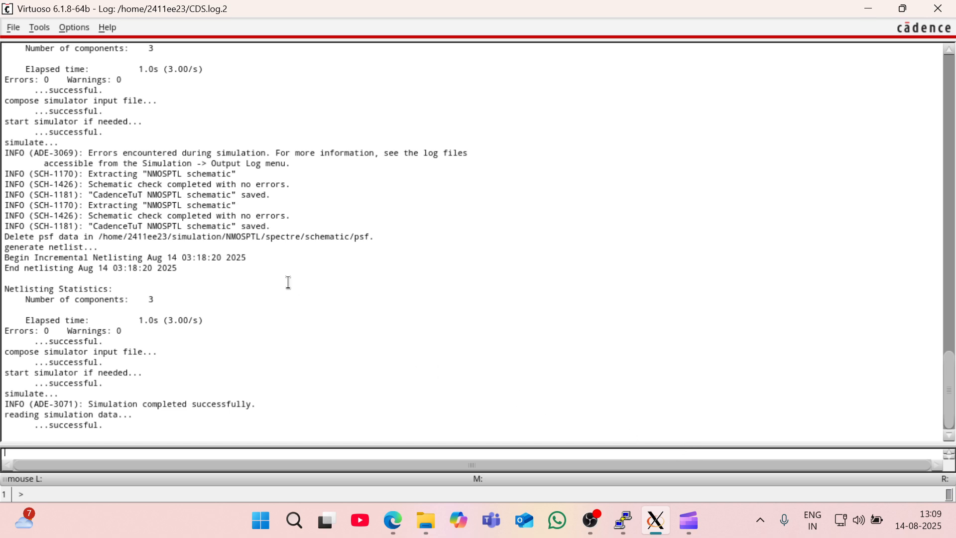
- Create a new schematic cellview named PMOSPTL in the CadenceTuT library and maximize its editor window
{"action": "left_click", "coordinate": [19, 33]}
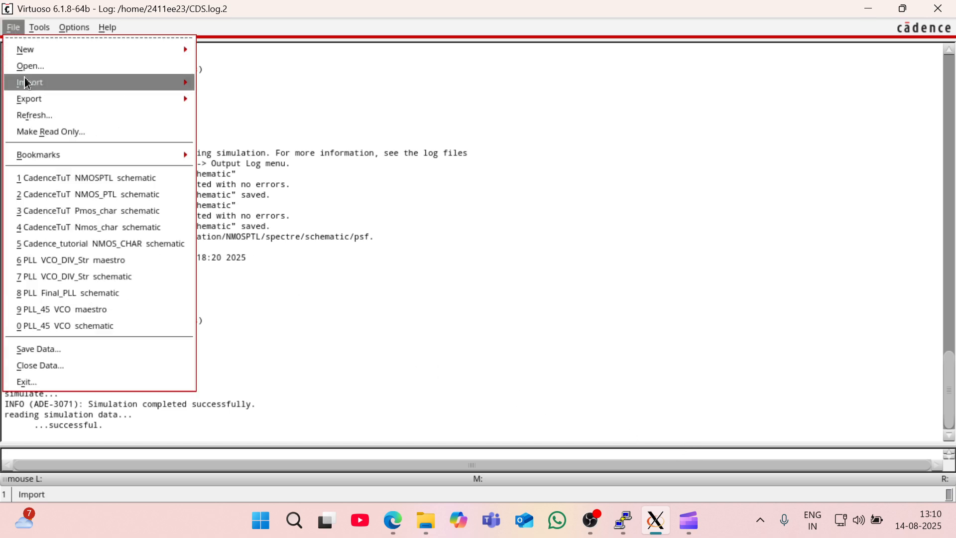
{"action": "mouse_move", "coordinate": [37, 57]}
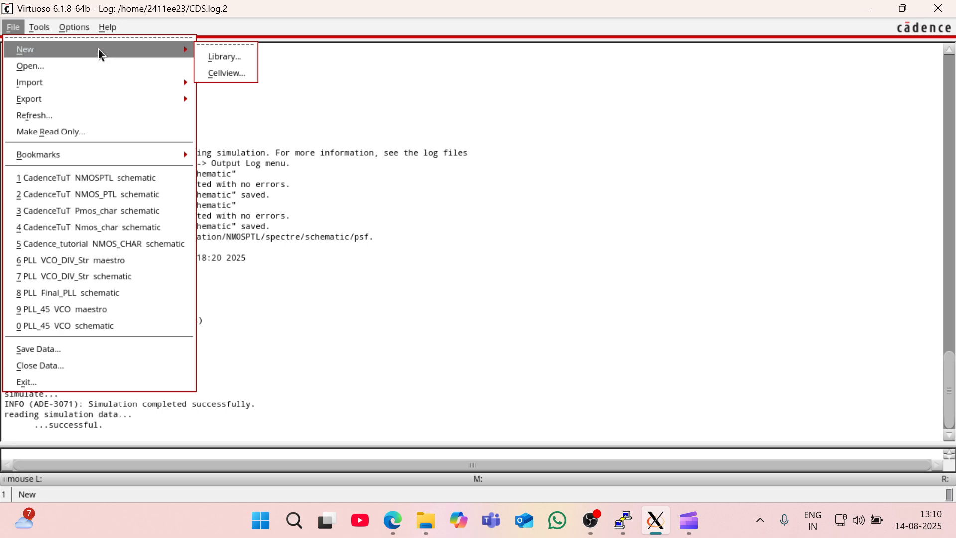
{"action": "left_click", "coordinate": [223, 74]}
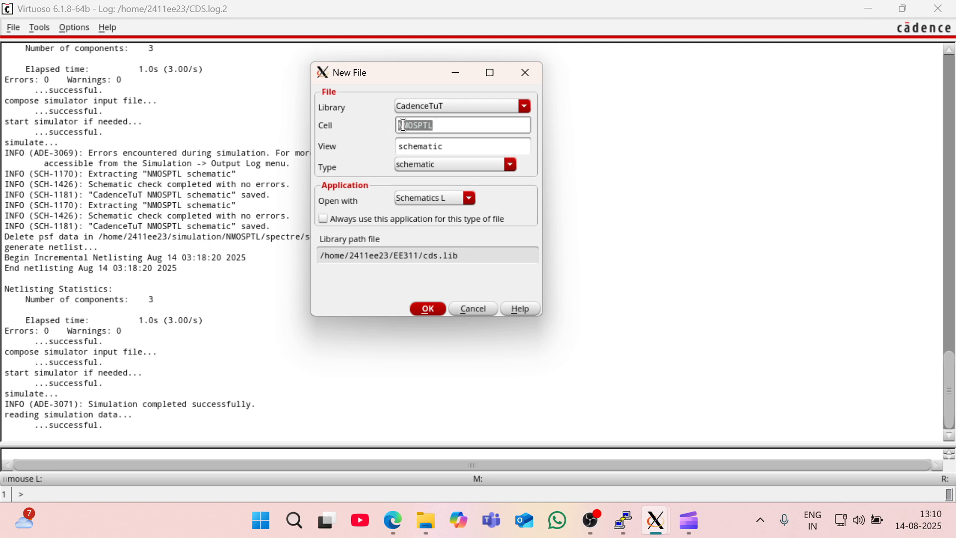
{"action": "key", "text": "Delete"}
{"action": "type", "text": "P"}
{"action": "left_click", "coordinate": [430, 308]}
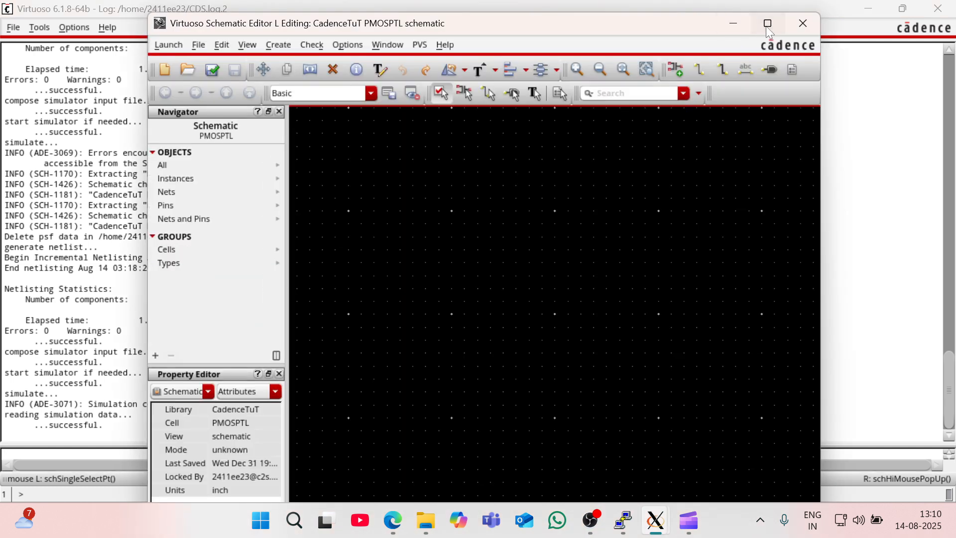
{"action": "left_click", "coordinate": [768, 24]}
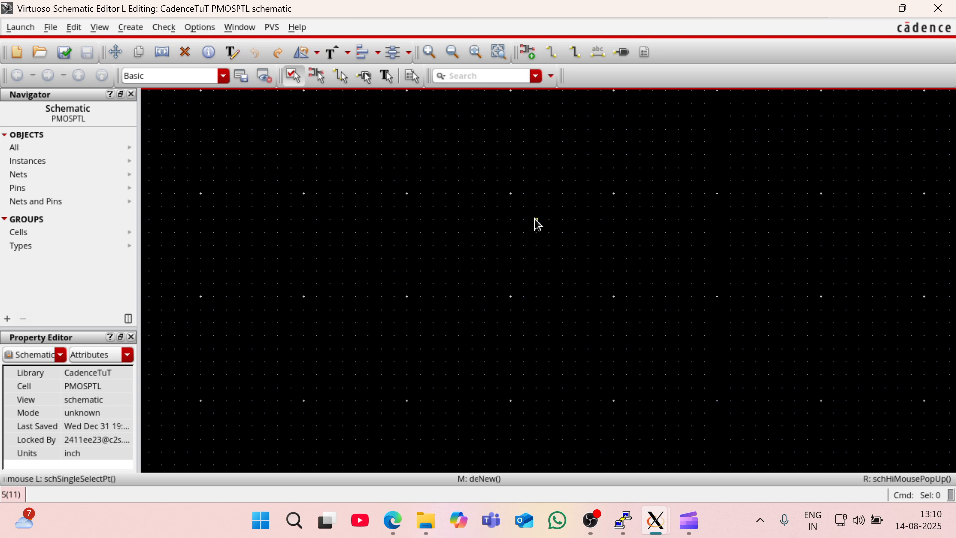
- Start adding an instance, choosing the symbol view of the pmos cell from the gpdk180 library
{"action": "key", "text": "i"}
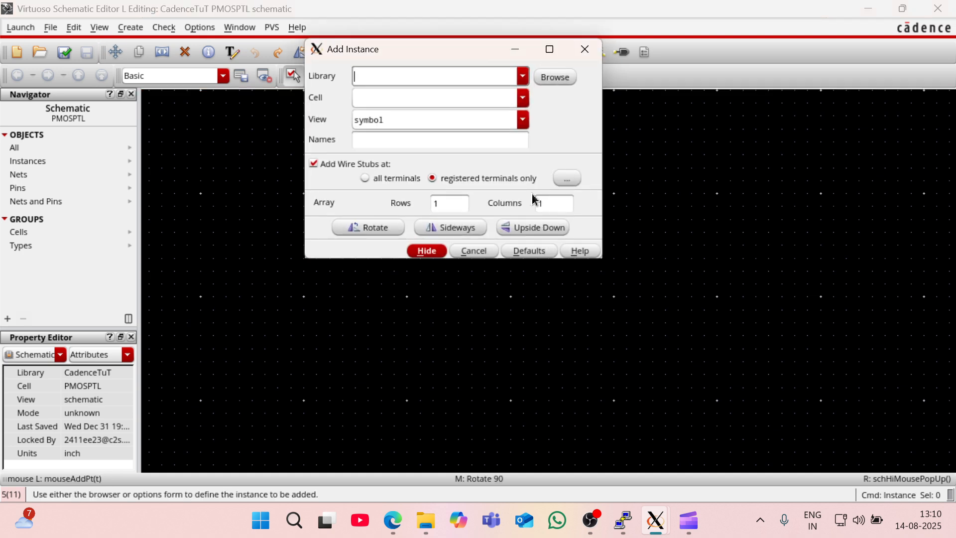
{"action": "type", "text": "gpdk045"}
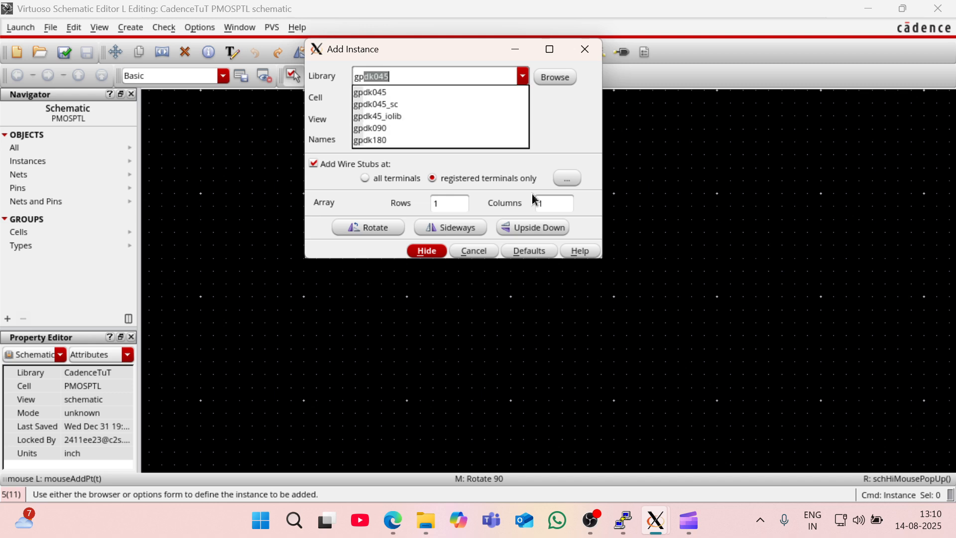
{"action": "left_click", "coordinate": [387, 141]}
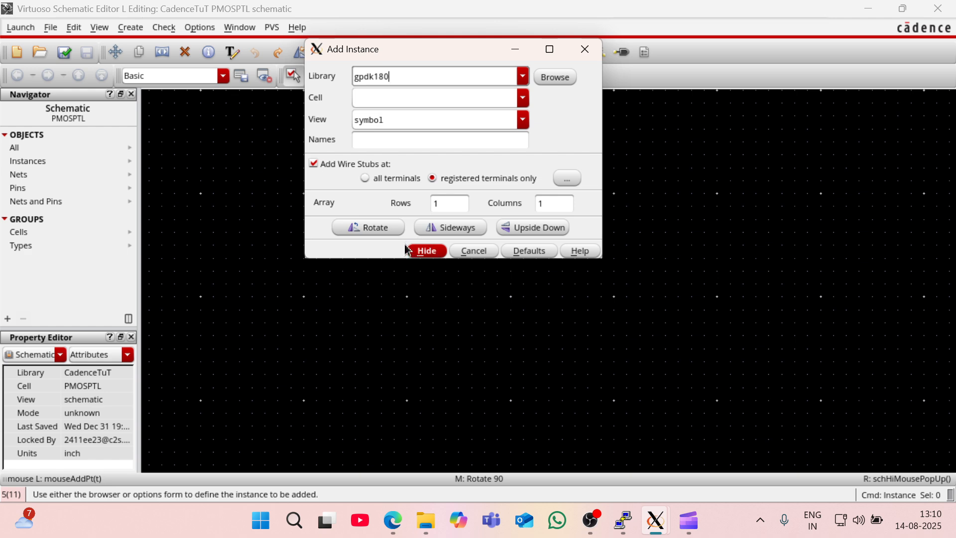
{"action": "left_click", "coordinate": [413, 102]}
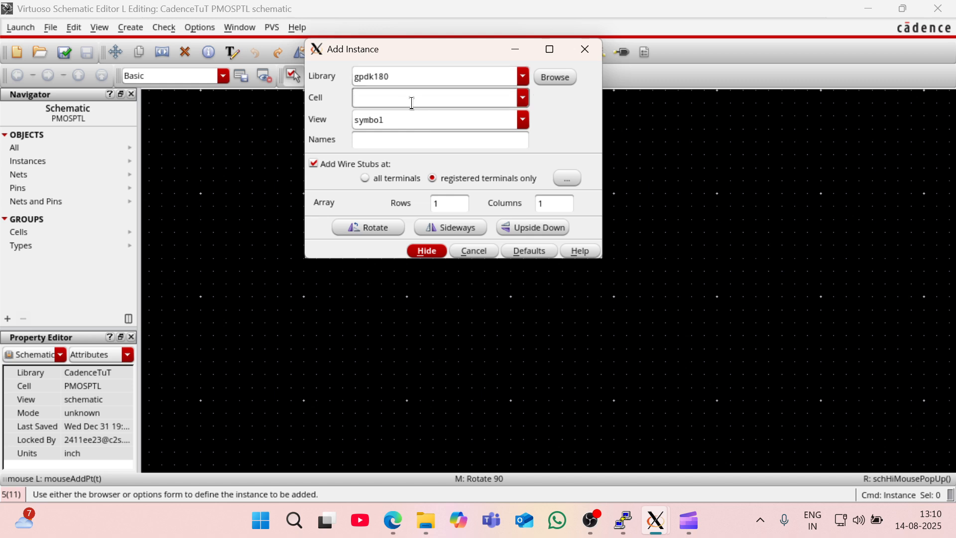
{"action": "type", "text": "pmos"}
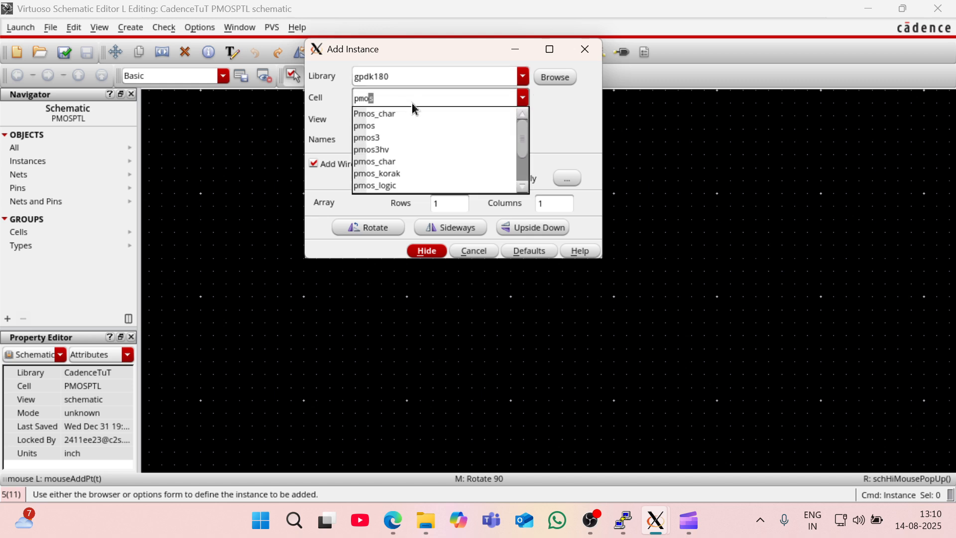
{"action": "left_click", "coordinate": [369, 126]}
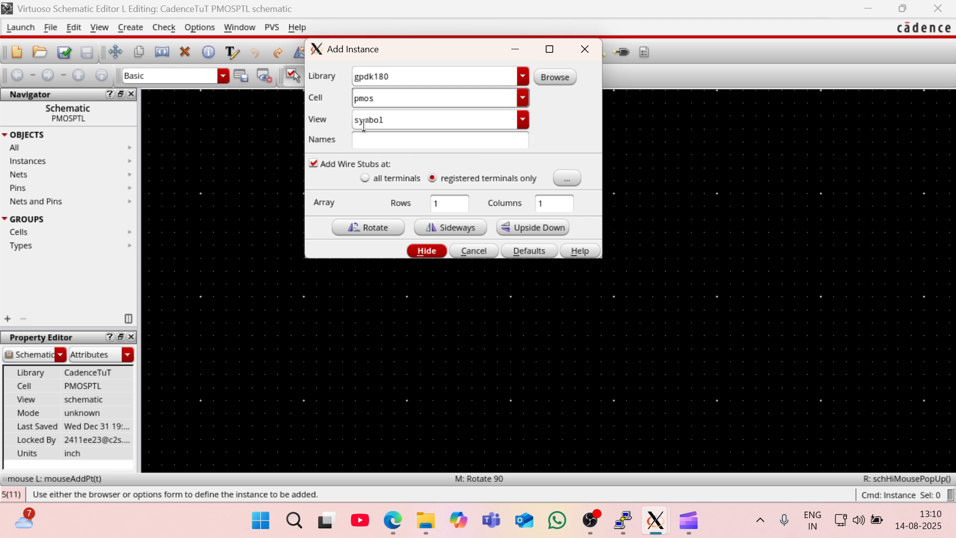
{"action": "left_click", "coordinate": [386, 119]}
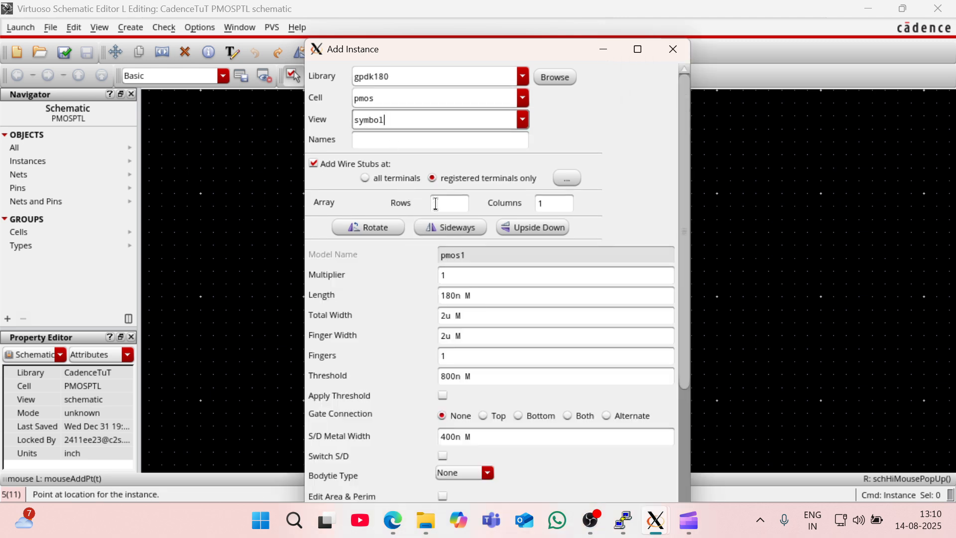
- Place one pmos transistor near the middle of the schematic, rotated so its gate points up
{"action": "left_click", "coordinate": [603, 48]}
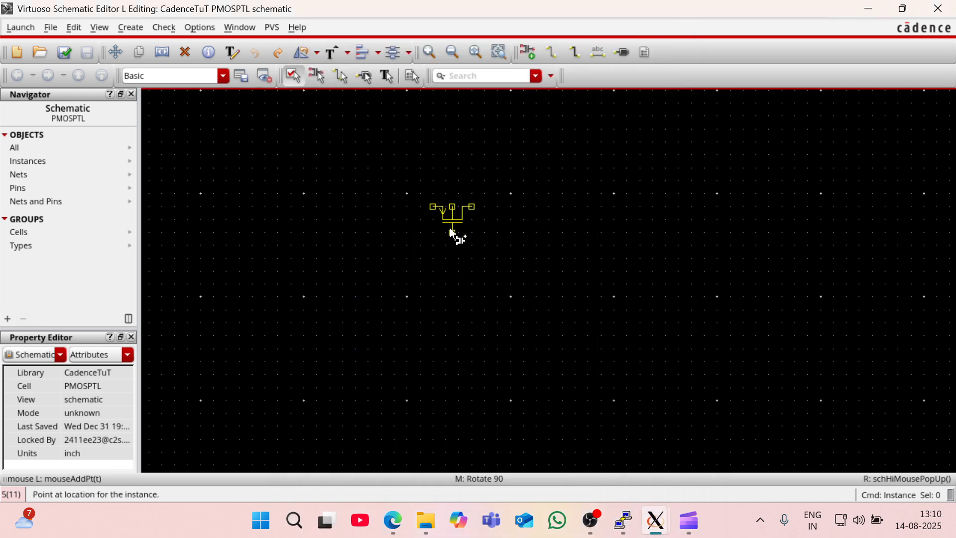
{"action": "middle_click", "coordinate": [451, 229]}
{"action": "middle_click", "coordinate": [451, 230]}
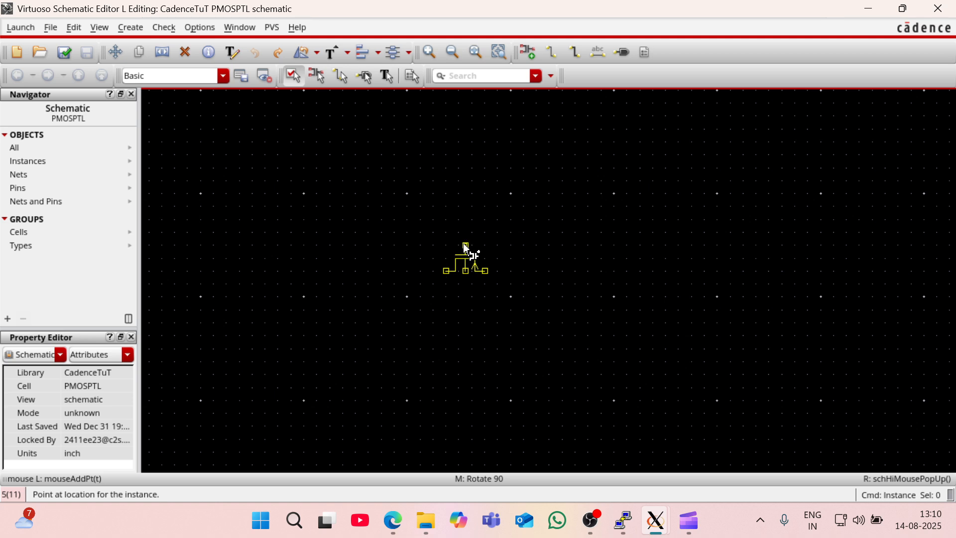
{"action": "left_click", "coordinate": [466, 248]}
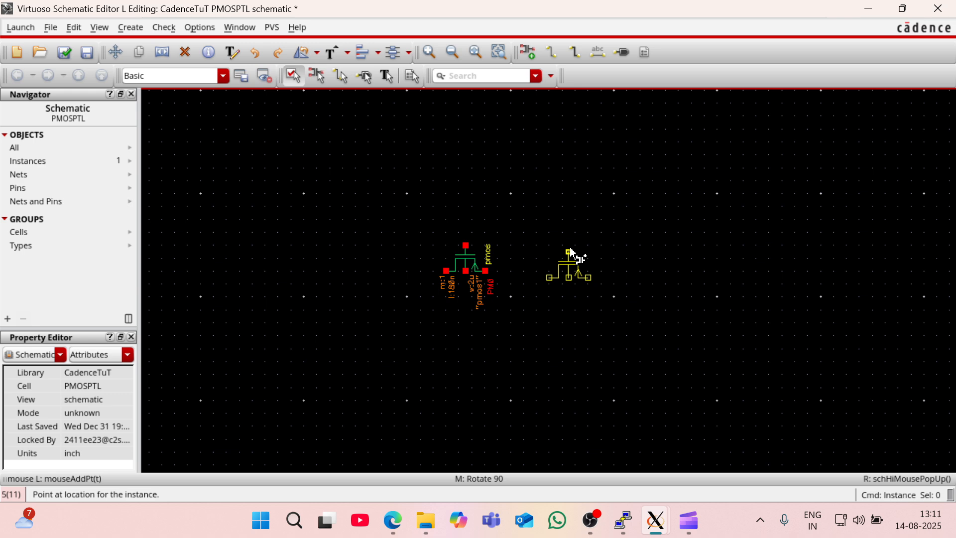
{"action": "key", "text": "Escape"}
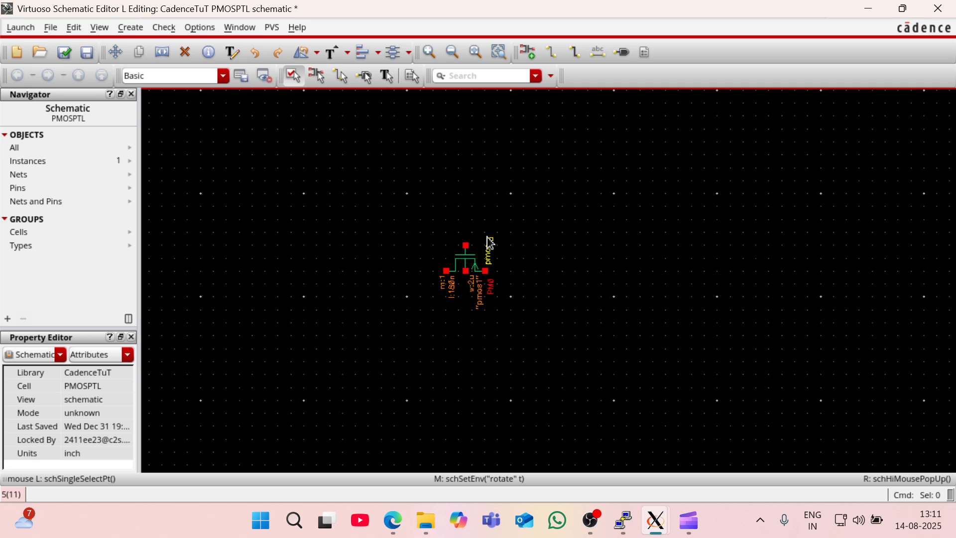
- Start adding another instance and change its source library to analogLib
{"action": "key", "text": "i"}
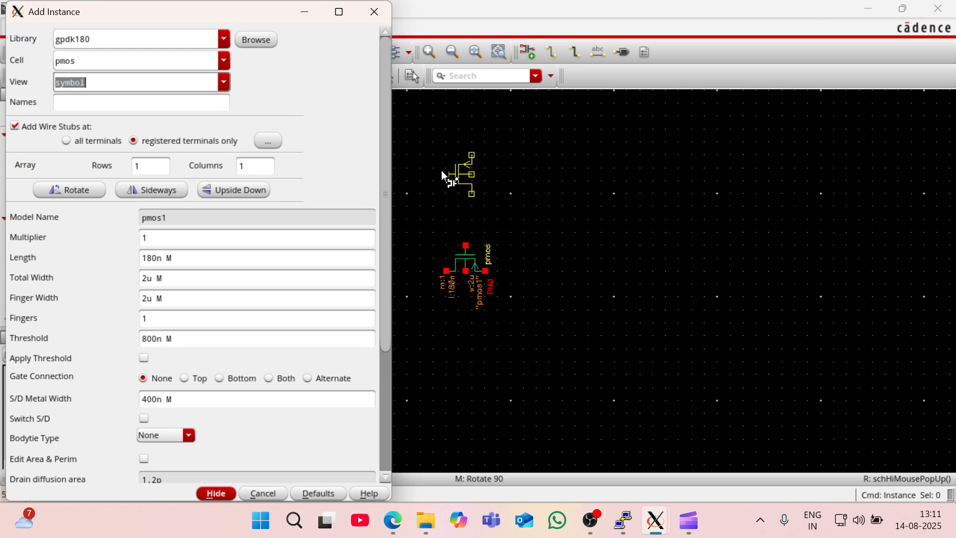
{"action": "left_click", "coordinate": [136, 62]}
{"action": "left_click", "coordinate": [144, 38]}
{"action": "key", "text": "BackSpace"}
{"action": "key", "text": "BackSpace"}
{"action": "key", "text": "BackSpace"}
{"action": "key", "text": "BackSpace"}
{"action": "key", "text": "BackSpace"}
{"action": "key", "text": "BackSpace"}
{"action": "key", "text": "BackSpace"}
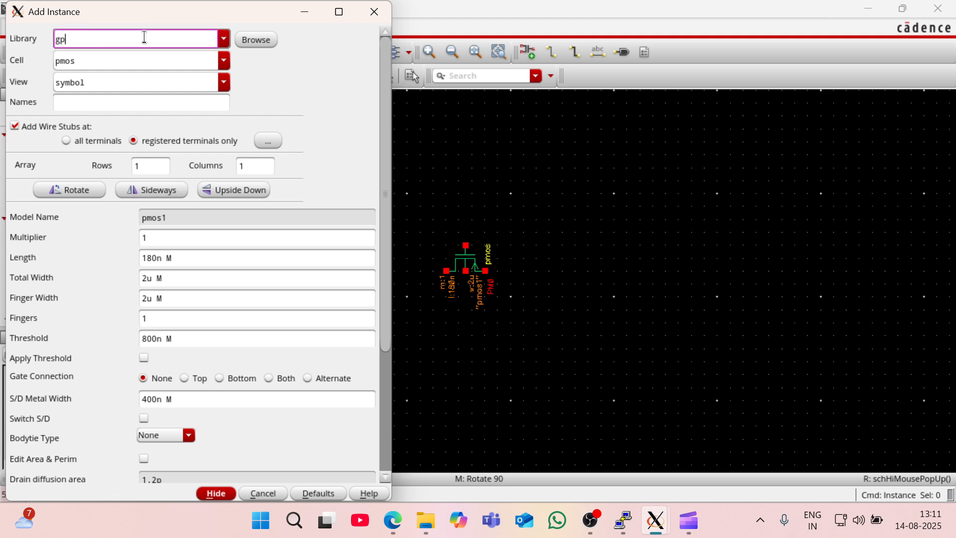
{"action": "type", "text": "g"}
{"action": "key", "text": "BackSpace"}
{"action": "type", "text": "anali"}
{"action": "key", "text": "BackSpace"}
{"action": "key", "text": "BackSpace"}
{"action": "key", "text": "BackSpace"}
{"action": "key", "text": "BackSpace"}
{"action": "key", "text": "BackSpace"}
{"action": "key", "text": "BackSpace"}
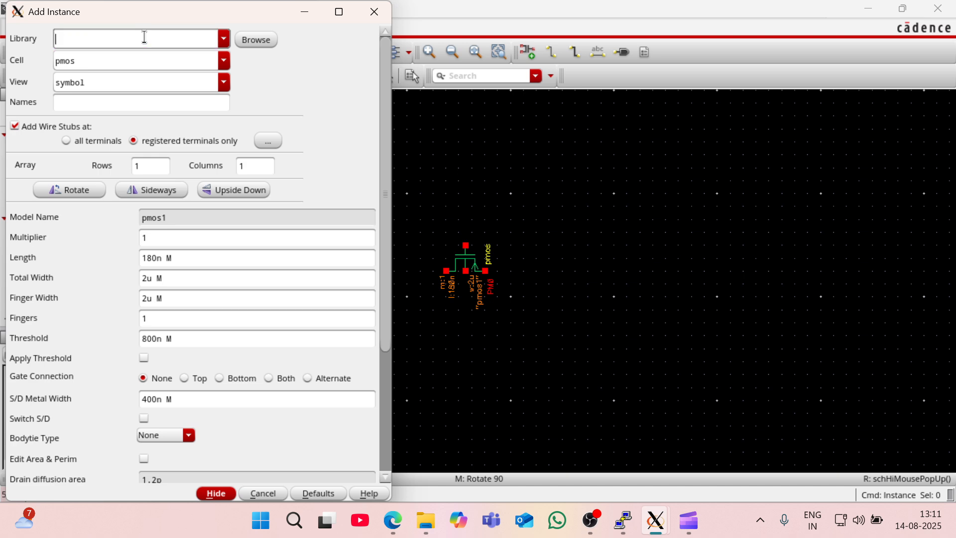
{"action": "type", "text": "analogLib"}
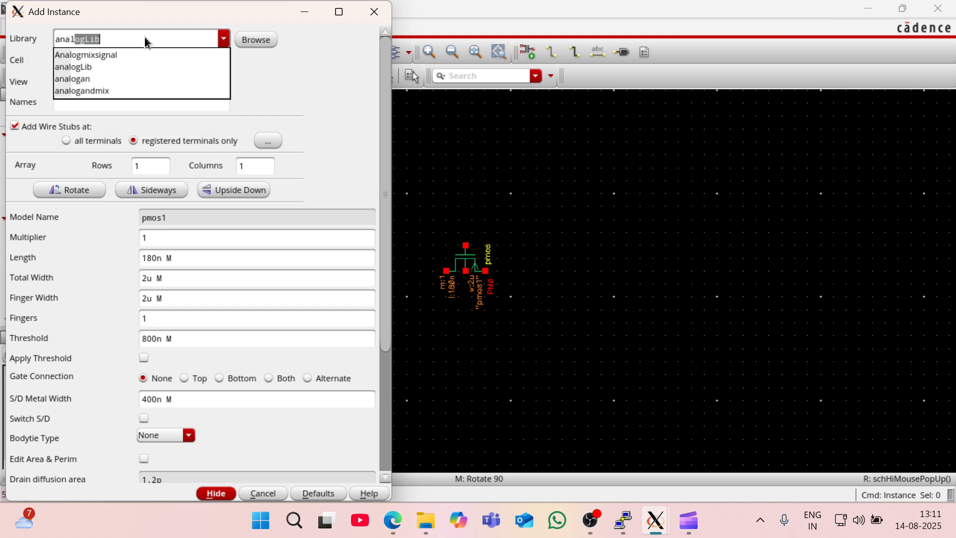
{"action": "left_click", "coordinate": [73, 67]}
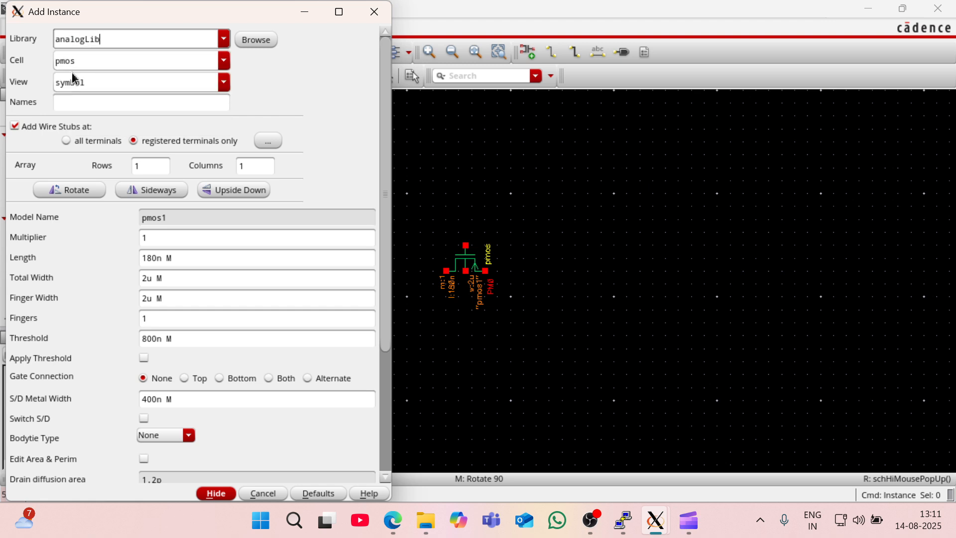
- Place a gnd symbol from analogLib, rotated to point upward, directly on the pmos transistor's gate terminal
{"action": "left_click", "coordinate": [107, 61]}
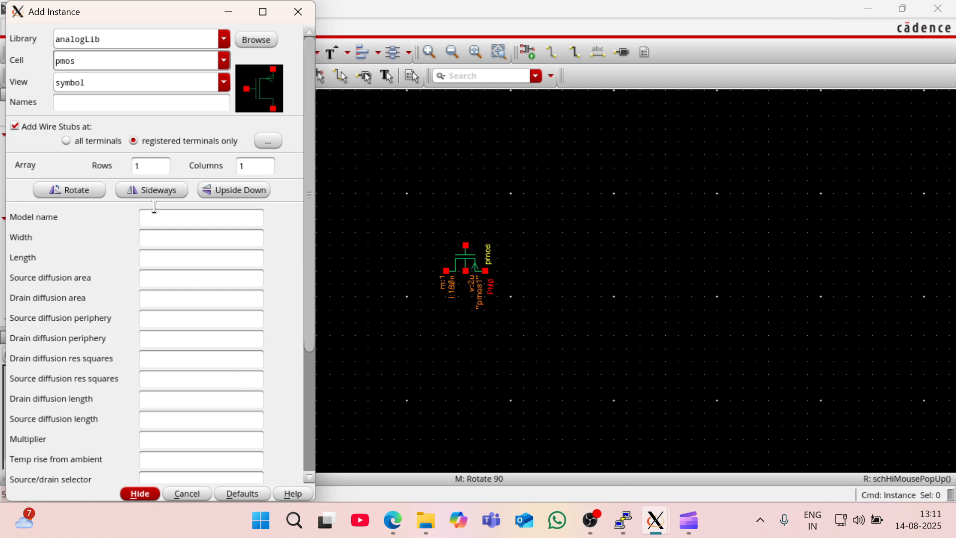
{"action": "key", "text": "BackSpace"}
{"action": "key", "text": "BackSpace"}
{"action": "key", "text": "BackSpace"}
{"action": "key", "text": "BackSpace"}
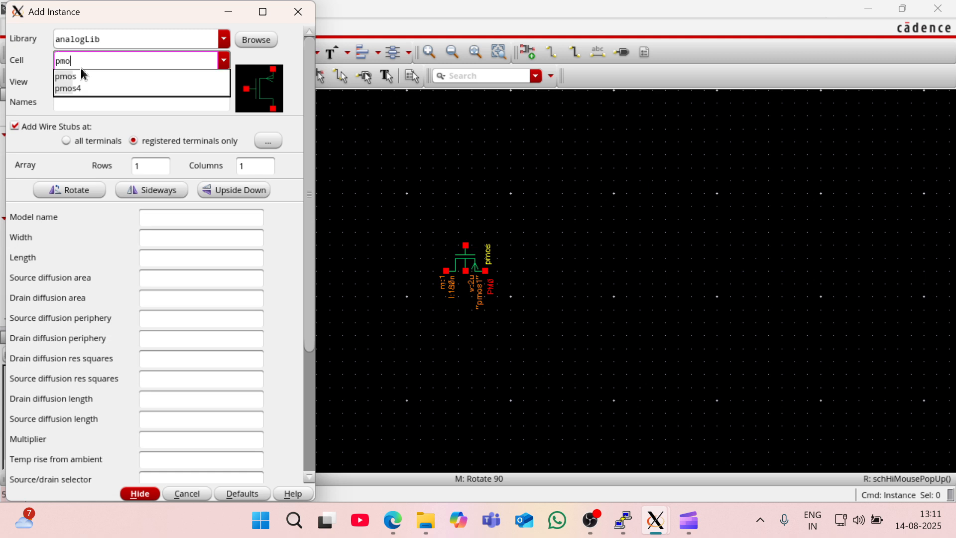
{"action": "type", "text": "gnd"}
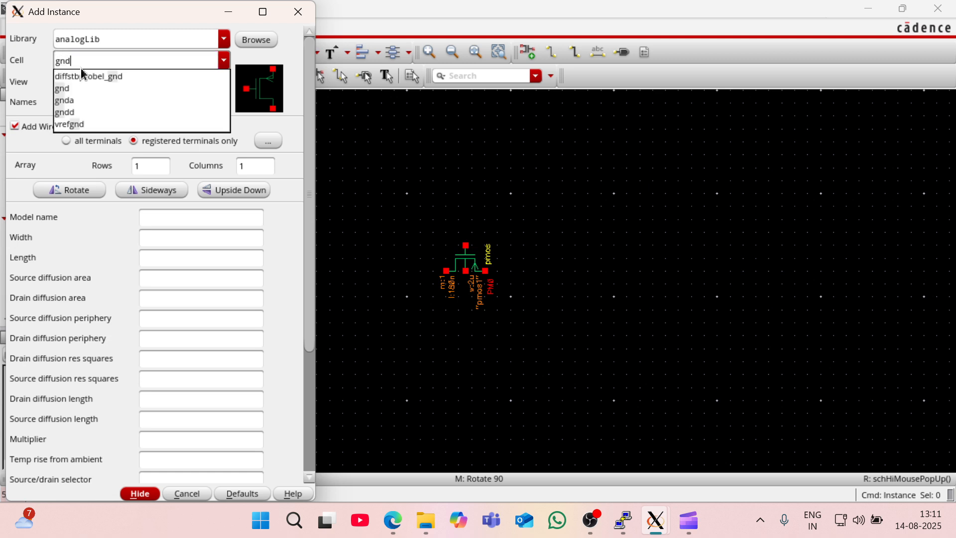
{"action": "key", "text": "Return"}
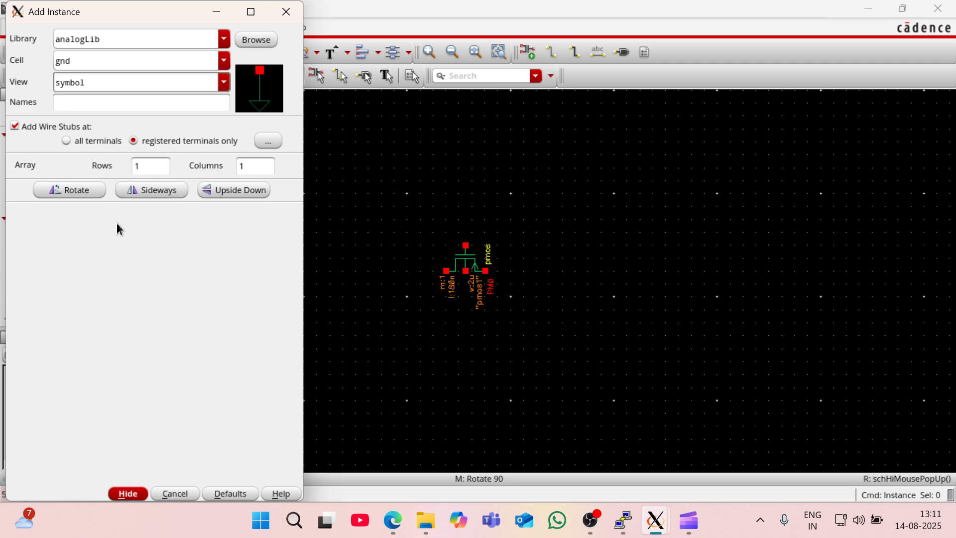
{"action": "left_click", "coordinate": [75, 200]}
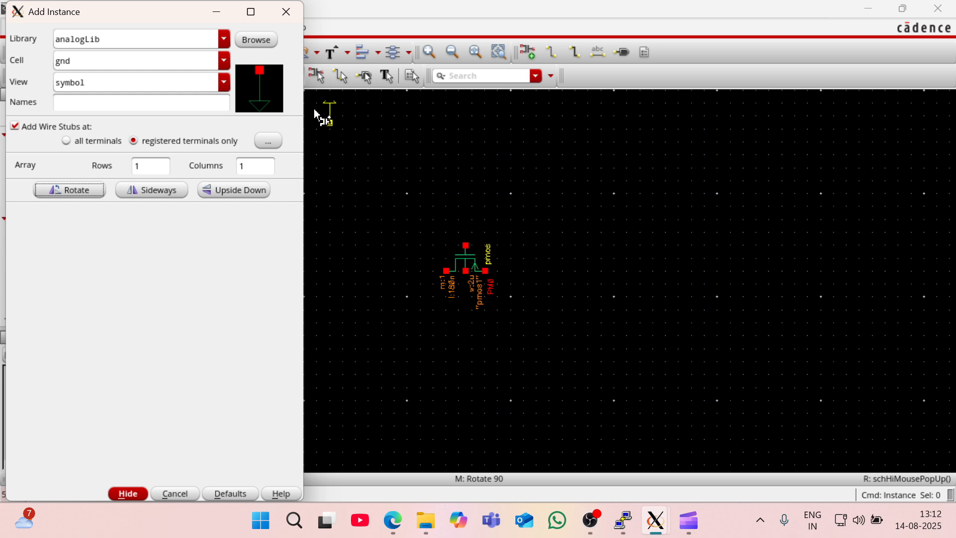
{"action": "left_click", "coordinate": [217, 12]}
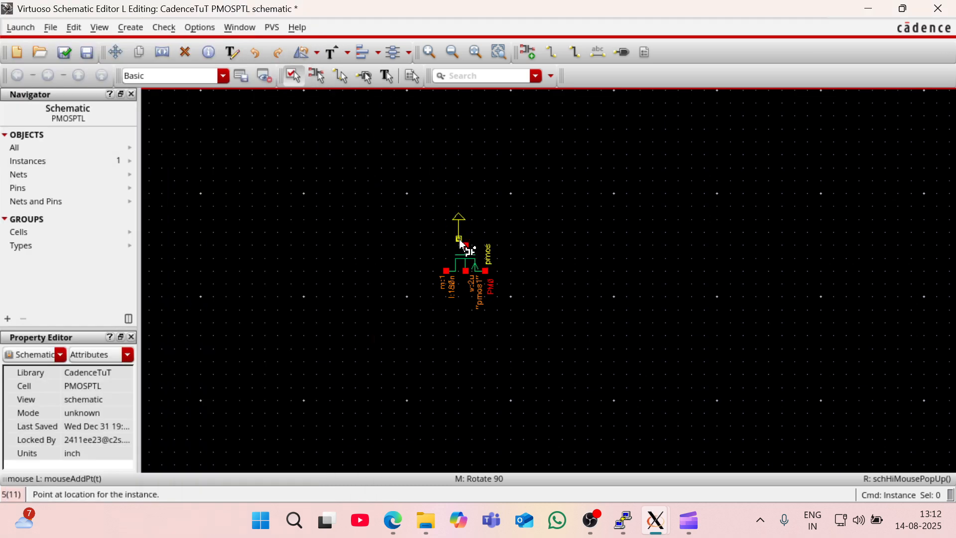
{"action": "left_click", "coordinate": [464, 244]}
{"action": "key", "text": "Escape"}
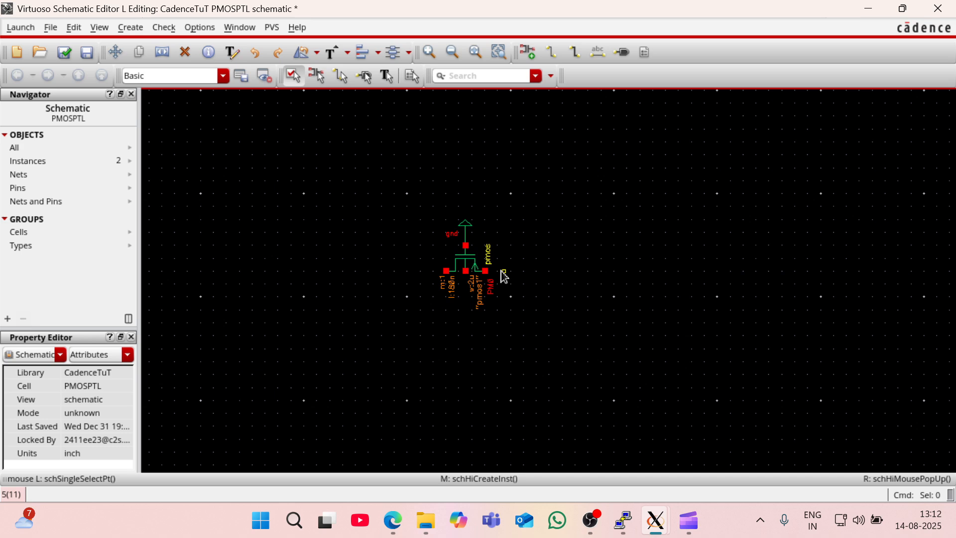
- Start adding another analogLib instance, choosing the symbol view of the vdc cell
{"action": "key", "text": "i"}
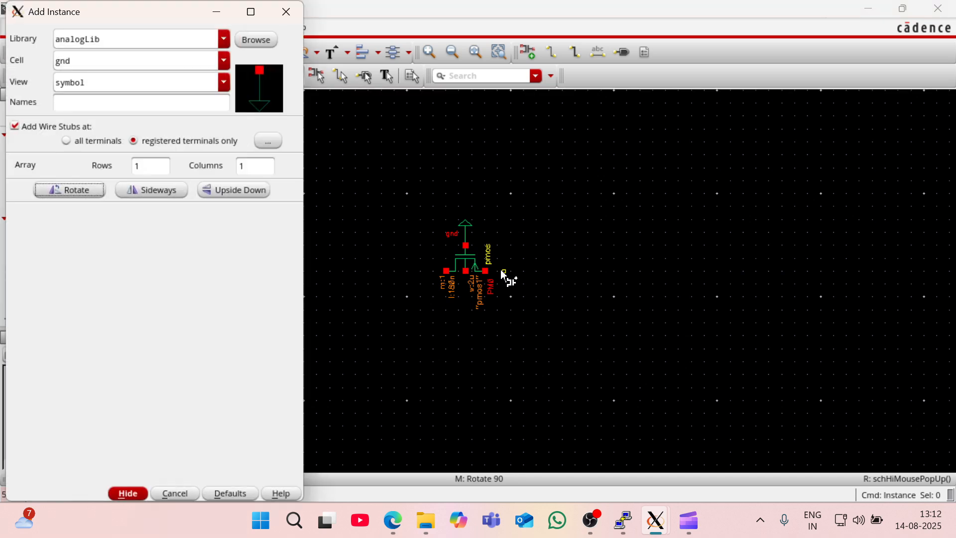
{"action": "left_click", "coordinate": [111, 64]}
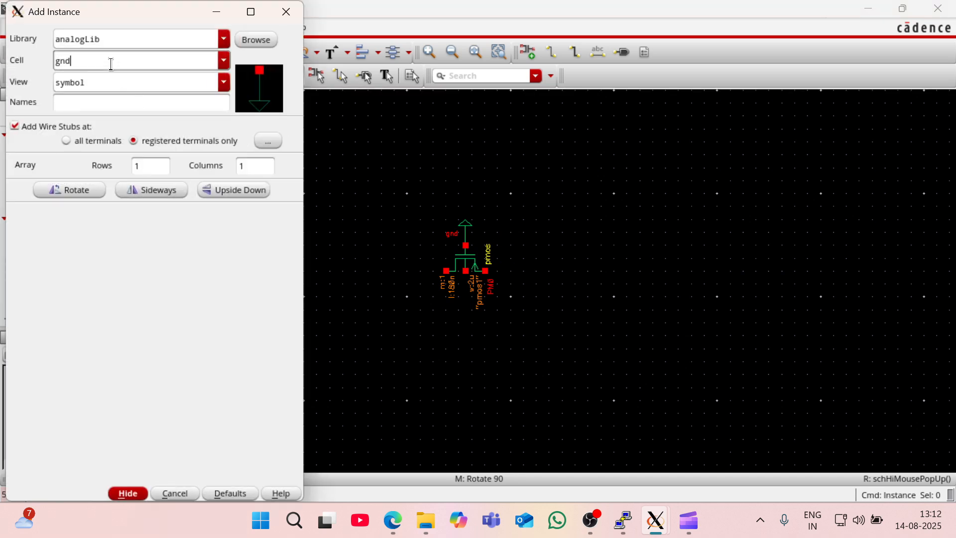
{"action": "key", "text": "BackSpace"}
{"action": "key", "text": "BackSpace"}
{"action": "key", "text": "BackSpace"}
{"action": "type", "text": "vdc"}
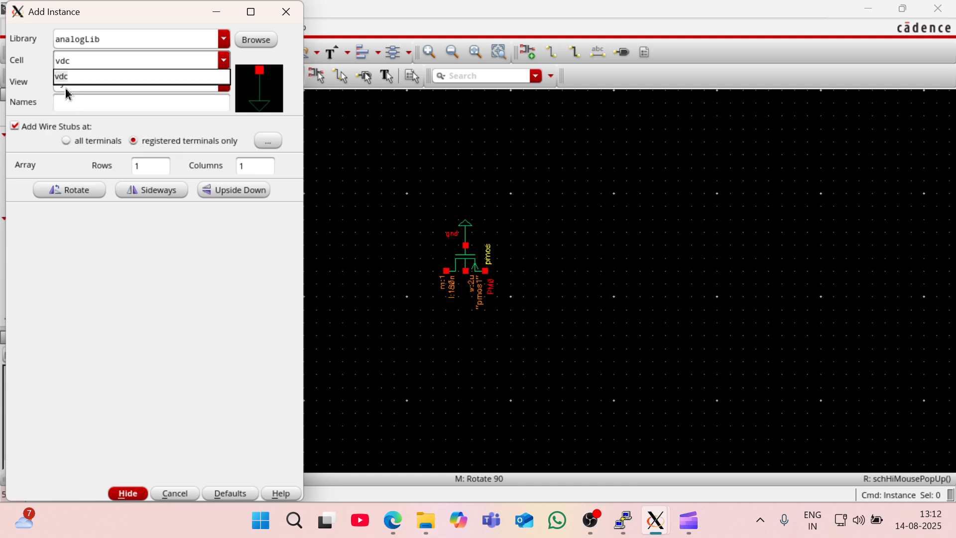
{"action": "left_click", "coordinate": [69, 76]}
{"action": "left_click", "coordinate": [75, 82]}
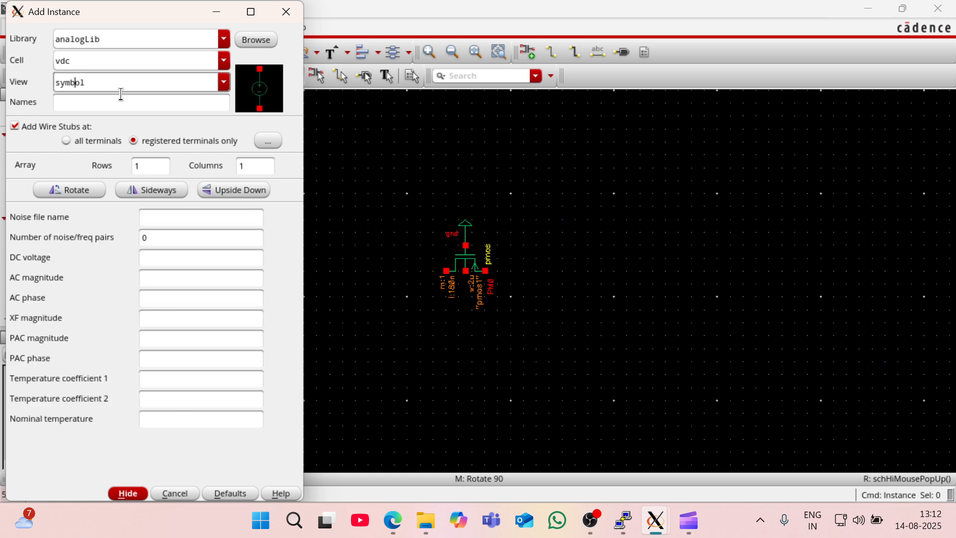
- Set the vdc source's DC voltage to 1.8 V and place it just below and to the right of the pmos transistor
{"action": "left_click", "coordinate": [183, 259]}
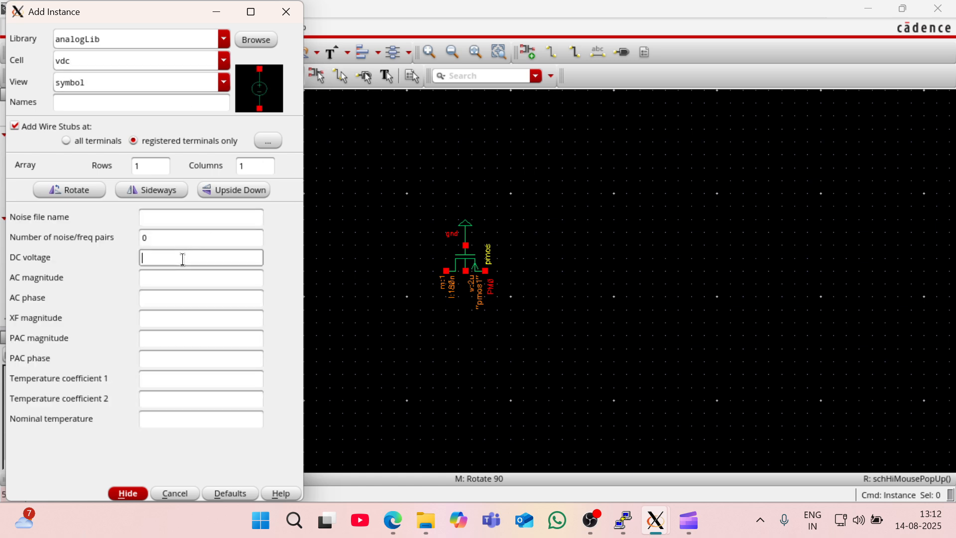
{"action": "type", "text": "1.8"}
{"action": "left_click", "coordinate": [187, 277]}
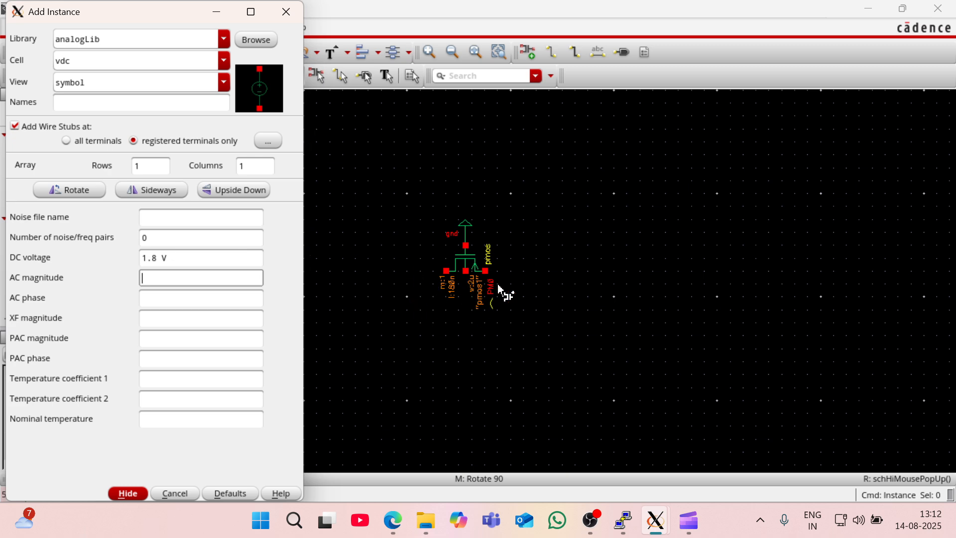
{"action": "left_click", "coordinate": [517, 283]}
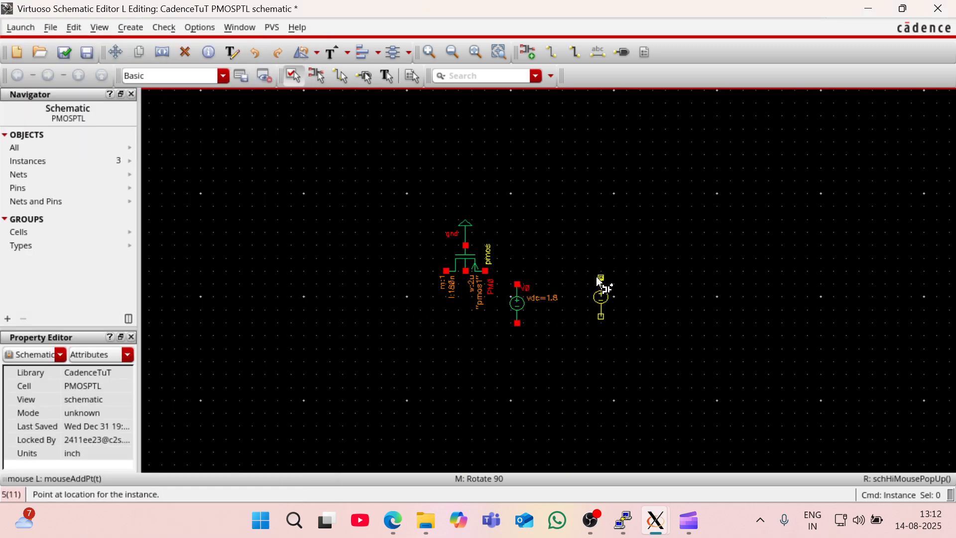
- Copy the gnd symbol and place the copy, pointing downward, on the vdc source's negative terminal
{"action": "key", "text": "Escape"}
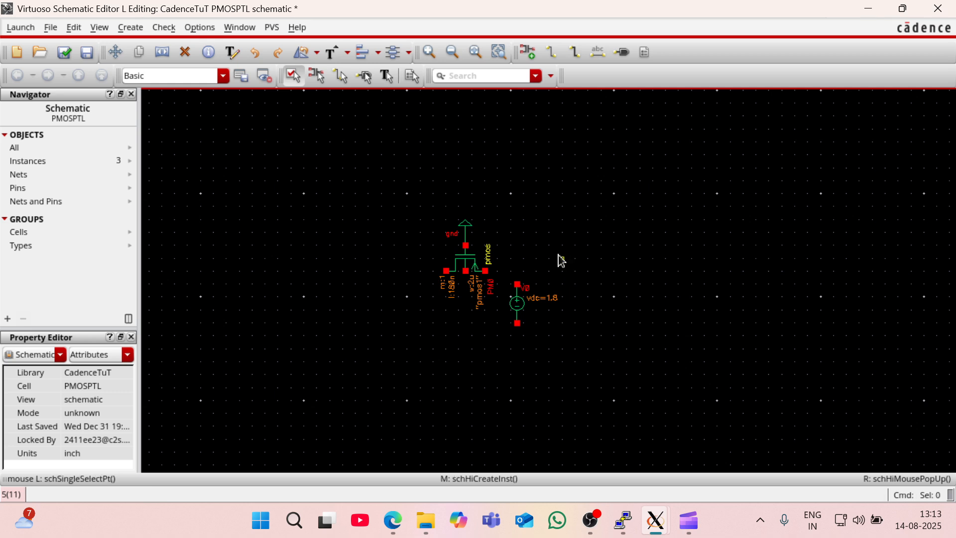
{"action": "left_click", "coordinate": [459, 235]}
{"action": "key", "text": "c"}
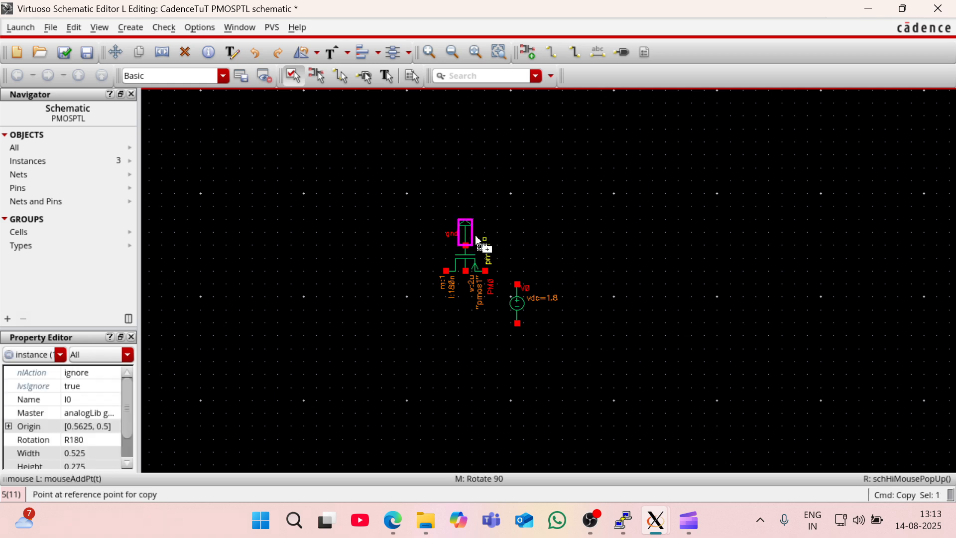
{"action": "left_click", "coordinate": [471, 233]}
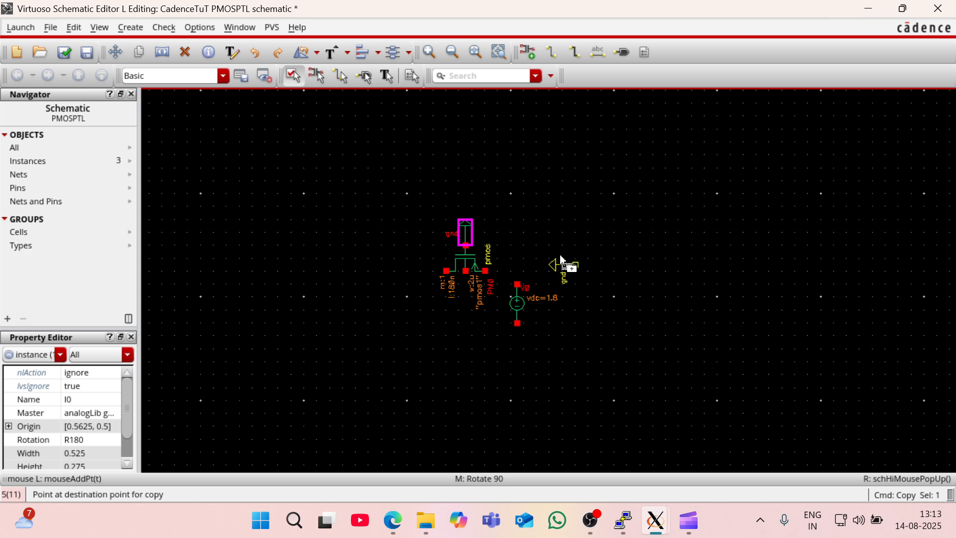
{"action": "left_click", "coordinate": [508, 333]}
{"action": "left_click", "coordinate": [610, 352]}
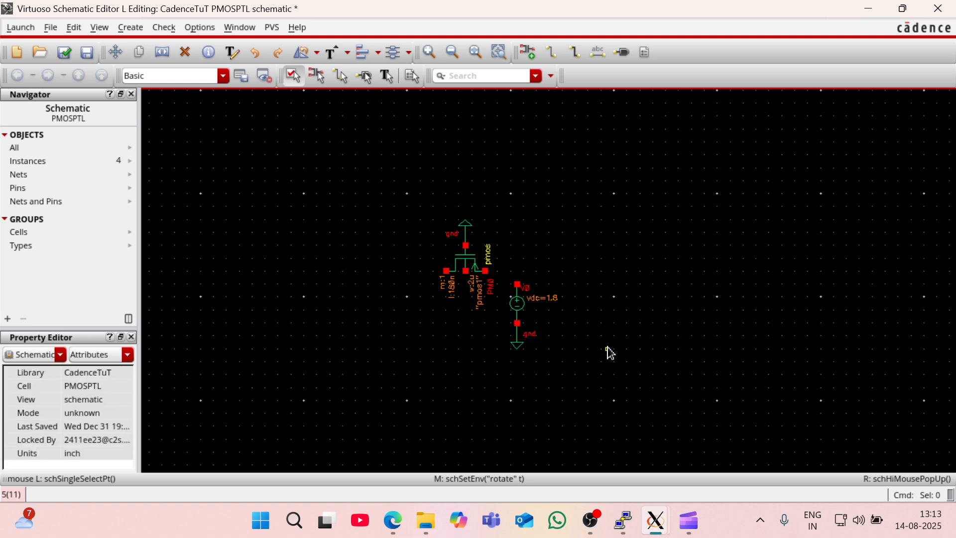
- Wire the pmos transistor's right-hand terminal to the vdc source's positive terminal
{"action": "key", "text": "w"}
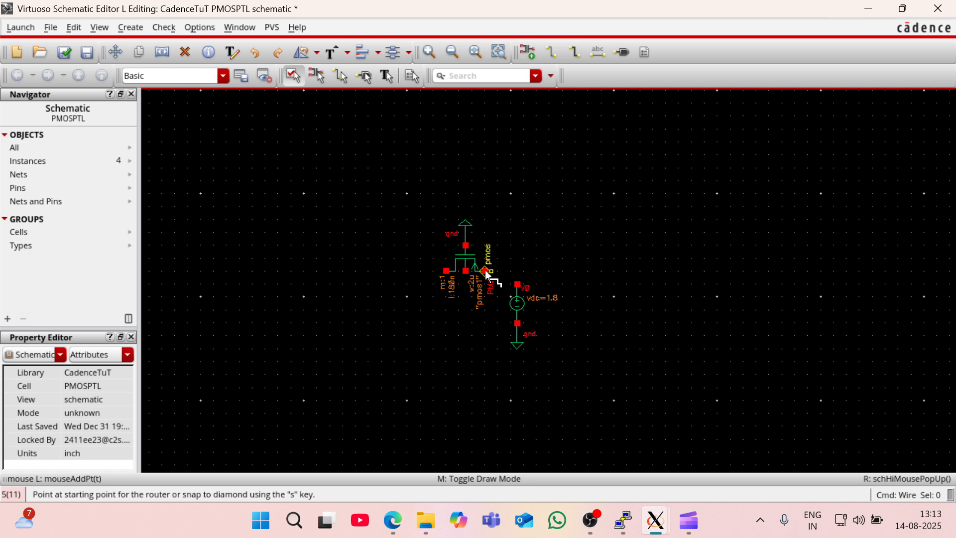
{"action": "left_click", "coordinate": [486, 271]}
{"action": "left_click", "coordinate": [518, 284]}
{"action": "left_click", "coordinate": [518, 285]}
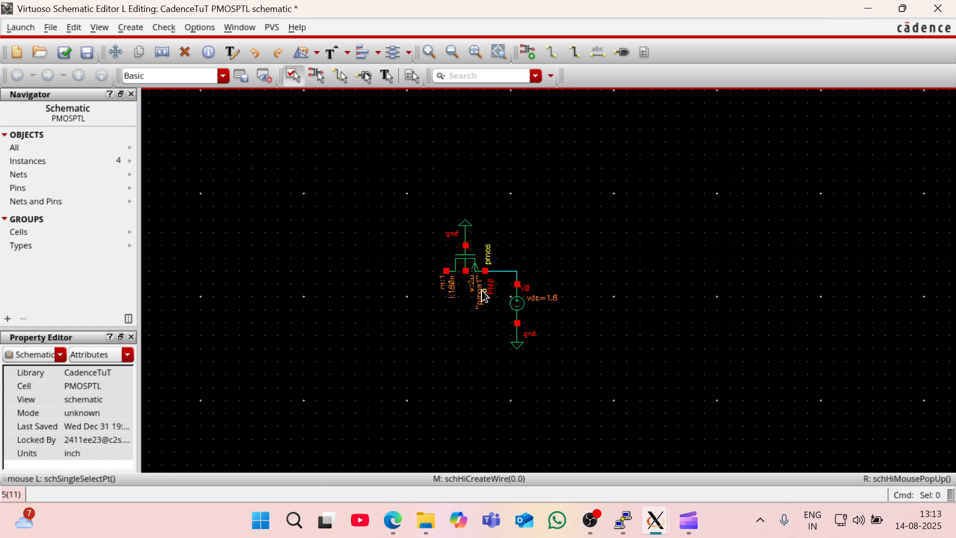
- Wire the pmos bulk terminal in a loop below the transistor to the wire leading to the vdc source
{"action": "left_click", "coordinate": [465, 272]}
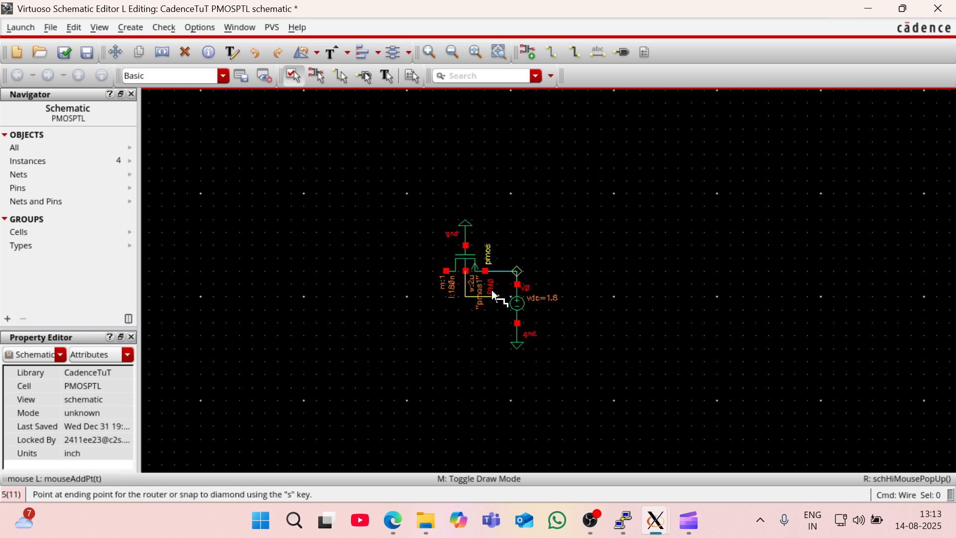
{"action": "left_click", "coordinate": [498, 274]}
{"action": "left_click", "coordinate": [507, 289]}
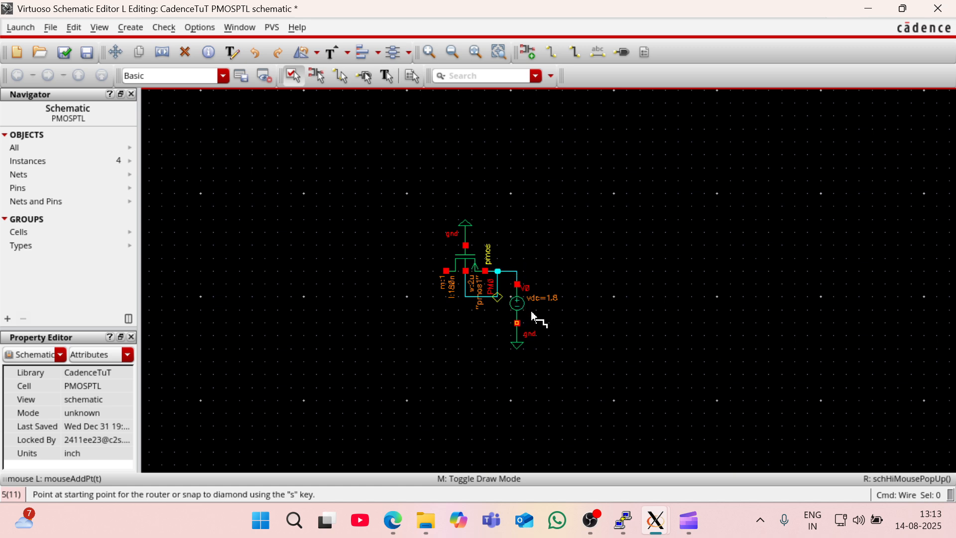
{"action": "key", "text": "Escape"}
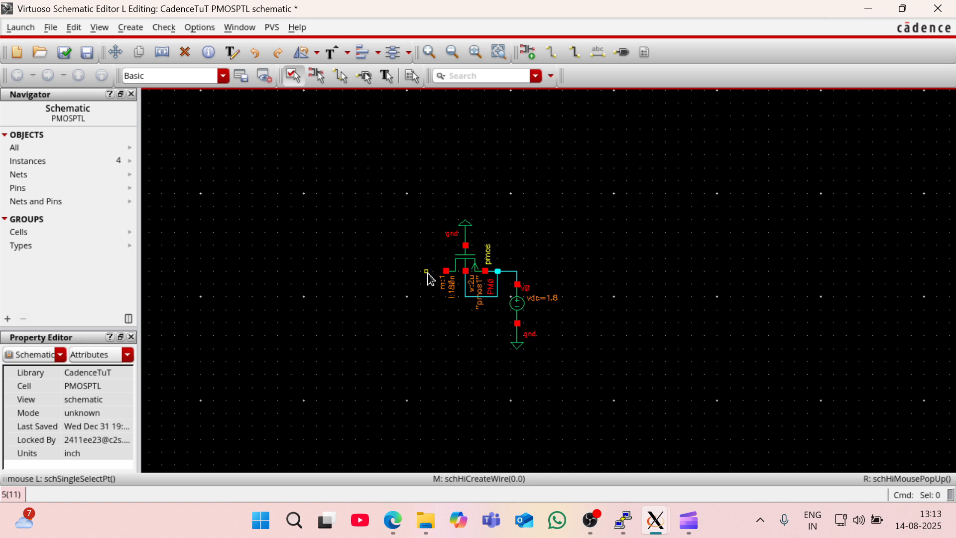
- Create an output pin named Y and place it to the left of the pmos transistor
{"action": "key", "text": "p"}
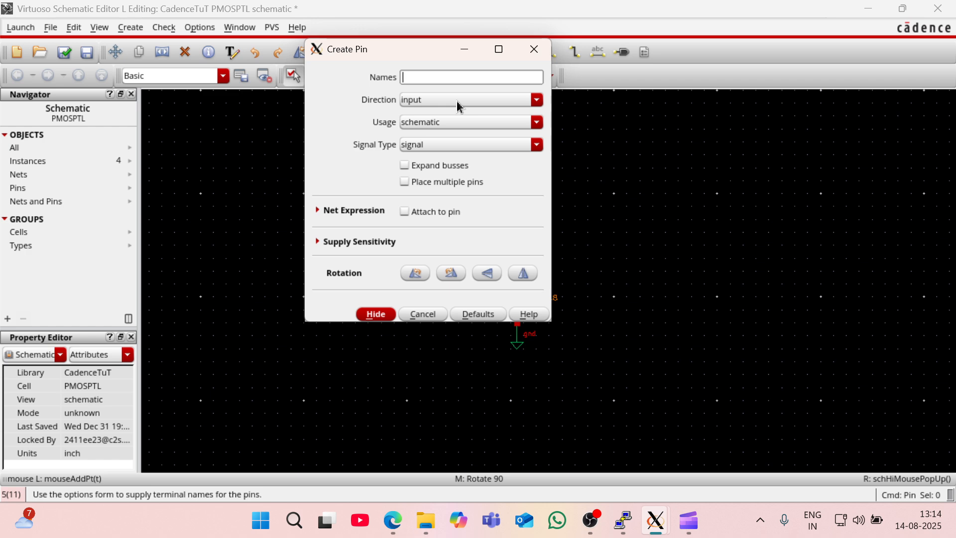
{"action": "type", "text": "Y"}
{"action": "left_click", "coordinate": [458, 105]}
{"action": "left_click", "coordinate": [463, 124]}
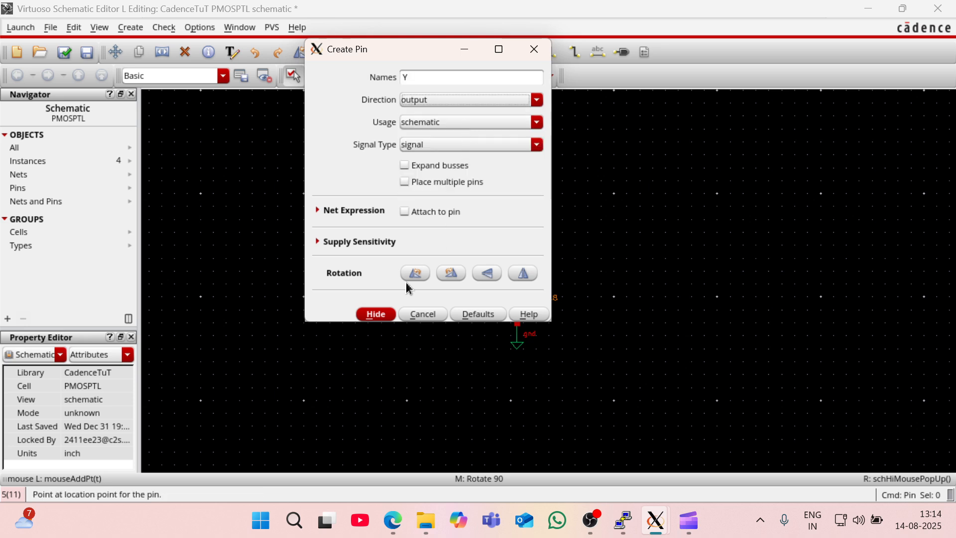
{"action": "left_click", "coordinate": [376, 314]}
{"action": "left_click", "coordinate": [371, 282]}
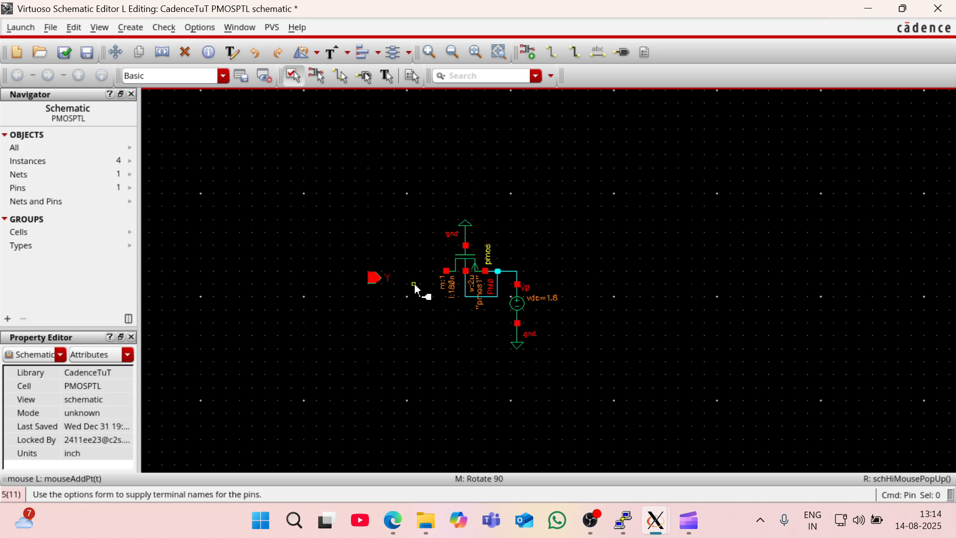
- Wire output pin Y to the pmos transistor's left-hand terminal and fit the whole schematic in view
{"action": "key", "text": "w"}
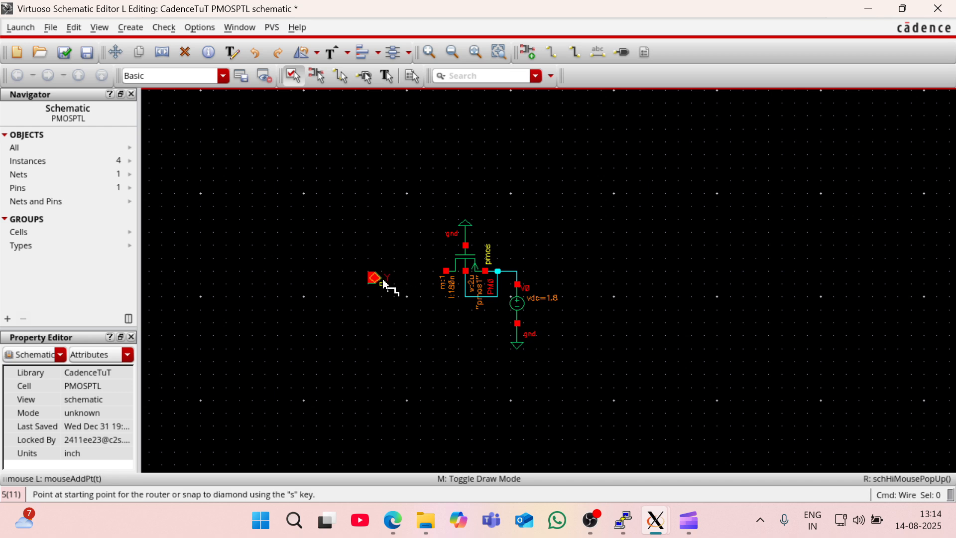
{"action": "left_click", "coordinate": [380, 280]}
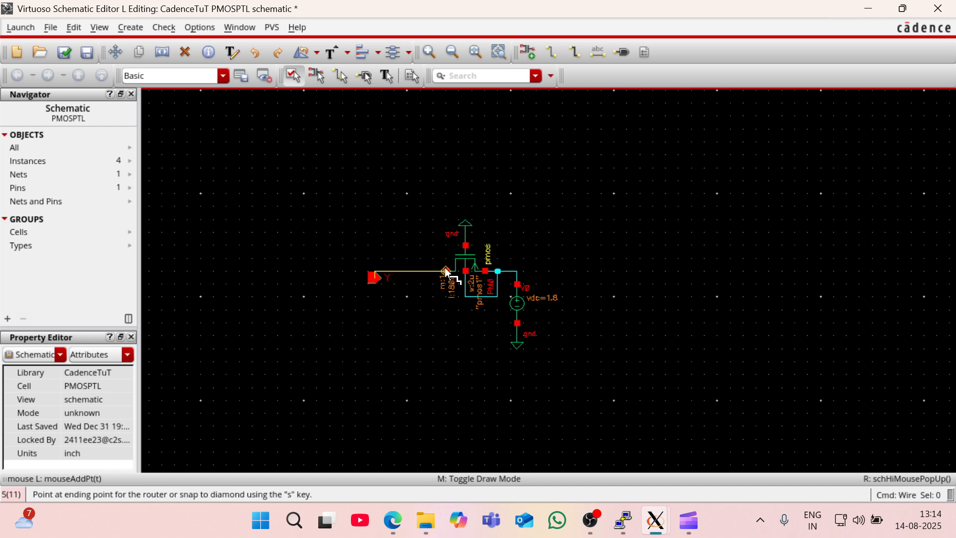
{"action": "left_click", "coordinate": [446, 272]}
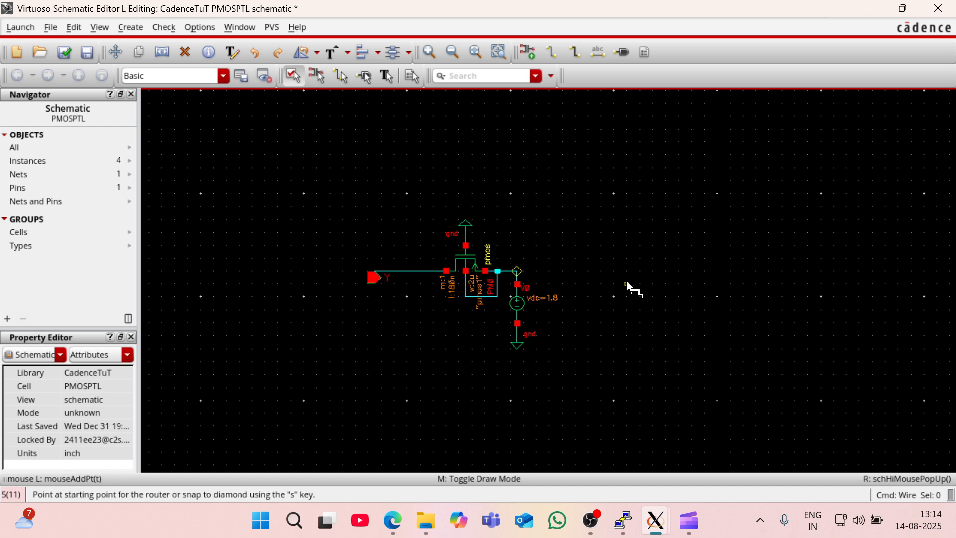
{"action": "key", "text": "f"}
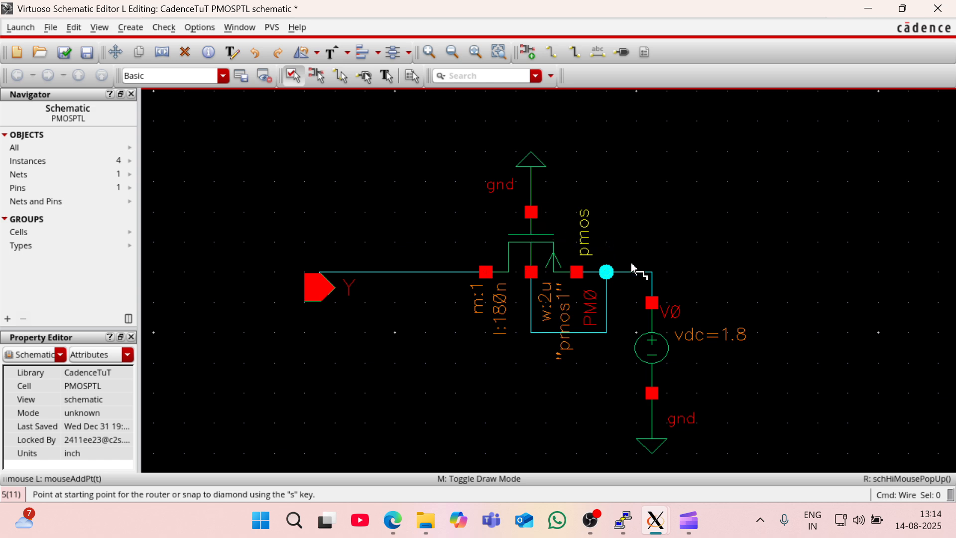
{"action": "key", "text": "Escape"}
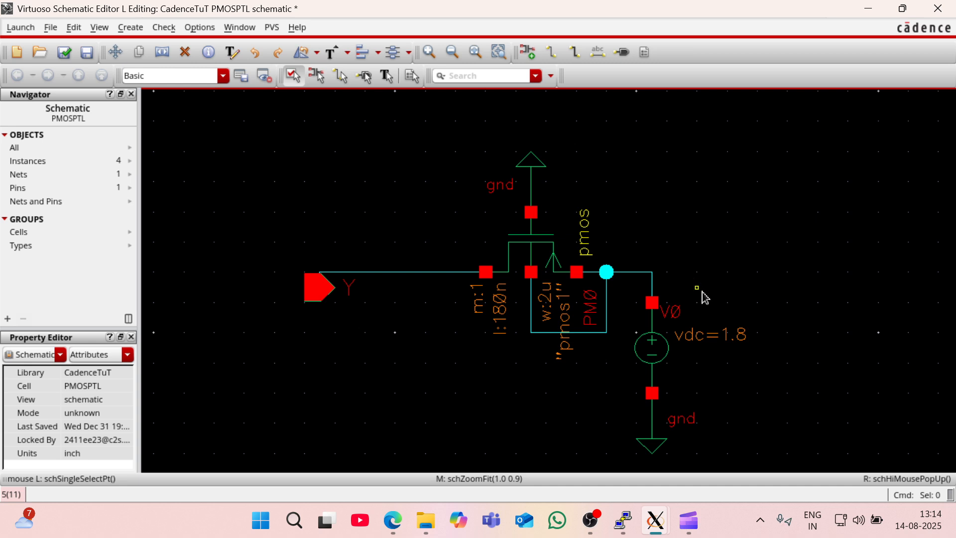
- Create an input pin named A and place it facing the circuit, right of the vdc source and level with the source wire
{"action": "key", "text": "p"}
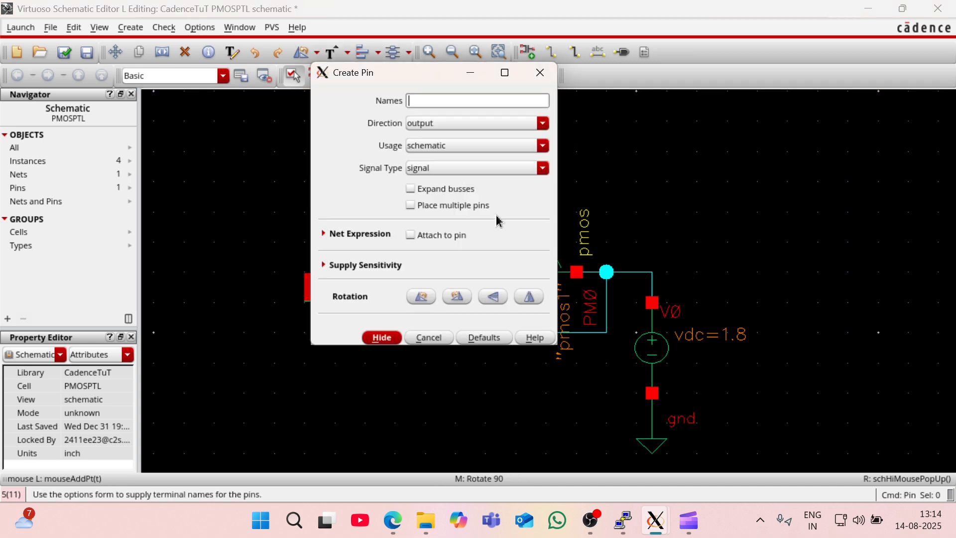
{"action": "left_click", "coordinate": [441, 124]}
{"action": "left_click", "coordinate": [440, 132]}
{"action": "left_click", "coordinate": [424, 102]}
{"action": "left_click", "coordinate": [382, 338]}
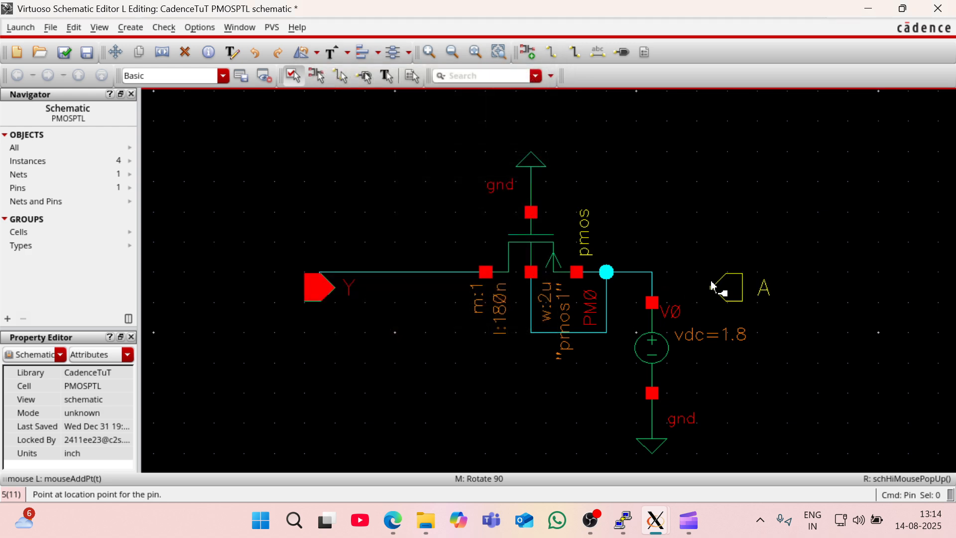
{"action": "left_click", "coordinate": [731, 272]}
- Wire the corner of the net above the vdc source to input pin A
{"action": "key", "text": "w"}
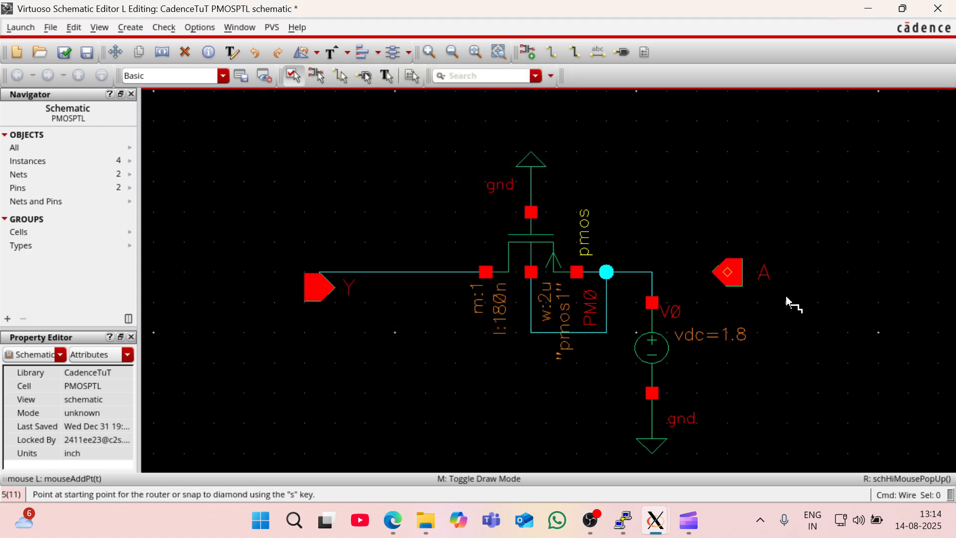
{"action": "left_click", "coordinate": [652, 272]}
{"action": "left_click", "coordinate": [728, 272]}
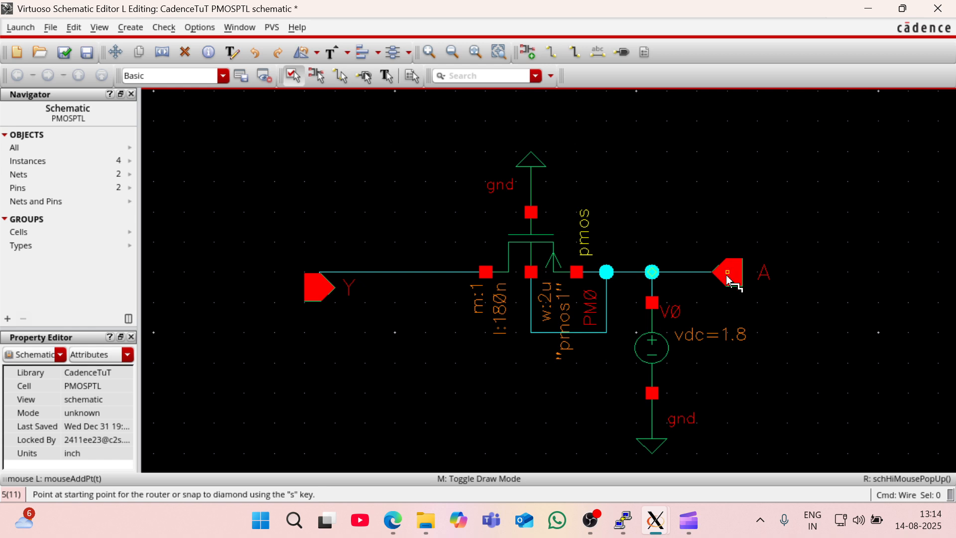
{"action": "key", "text": "Escape"}
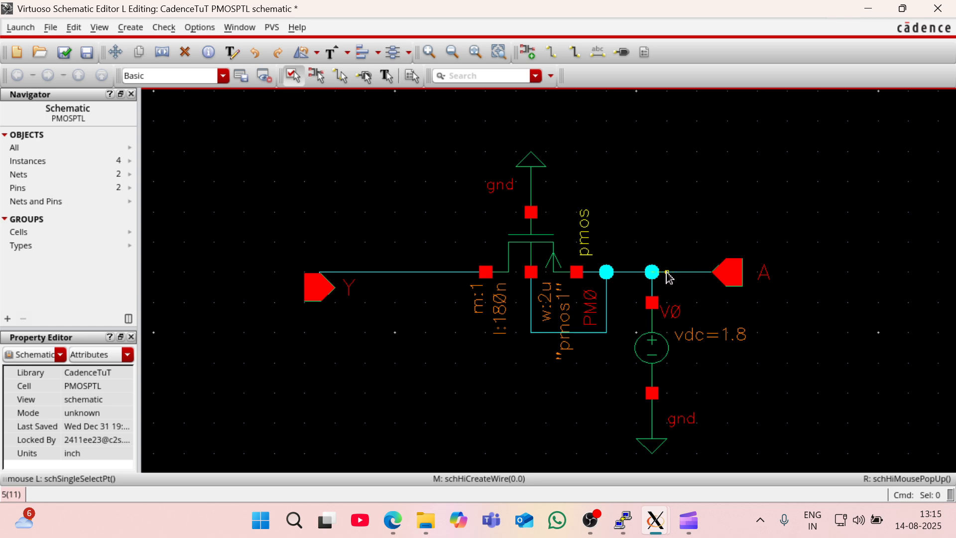
- Delete the vdc source and start adding an instance of the analogLib vpulse cell's symbol view
{"action": "left_click", "coordinate": [653, 350]}
{"action": "key", "text": "Delete"}
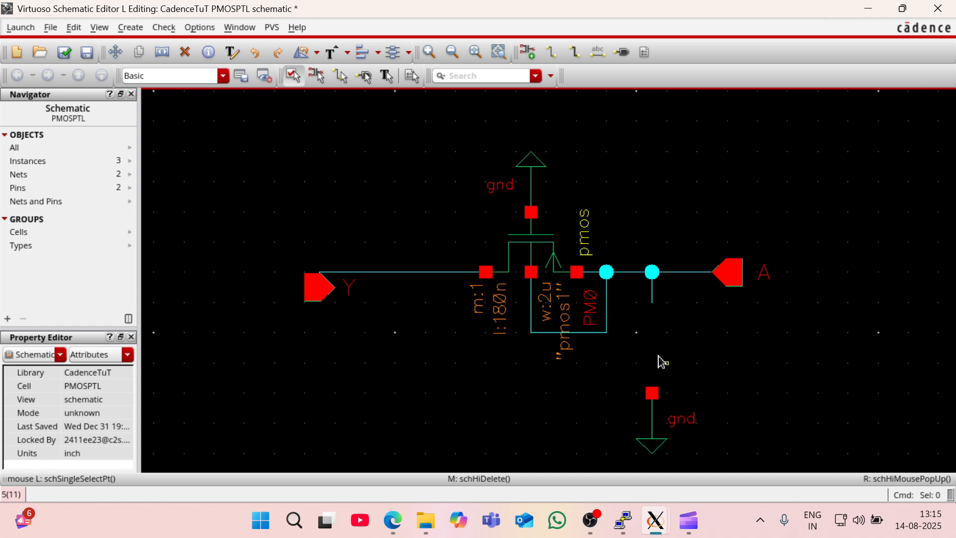
{"action": "key", "text": "i"}
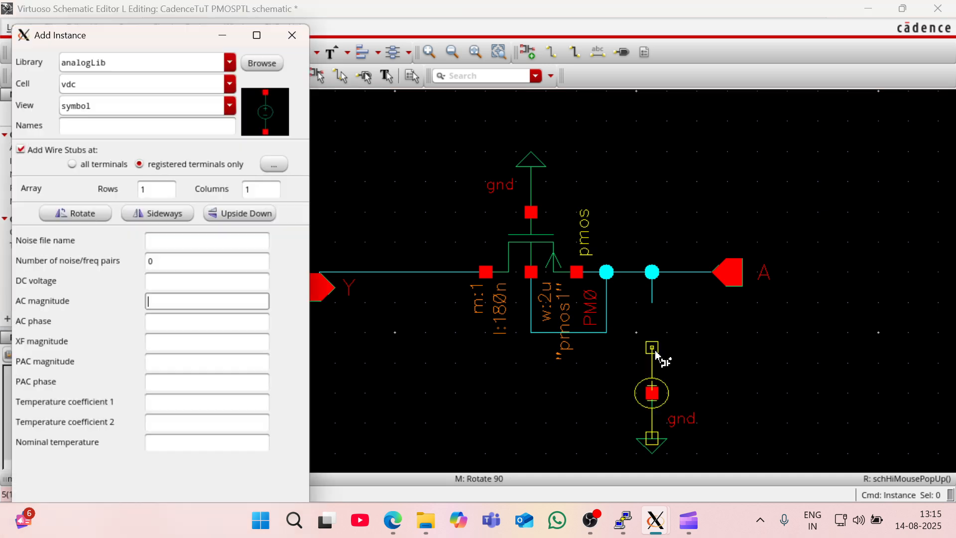
{"action": "left_click", "coordinate": [111, 84]}
{"action": "key", "text": "BackSpace"}
{"action": "key", "text": "BackSpace"}
{"action": "type", "text": "pulse"}
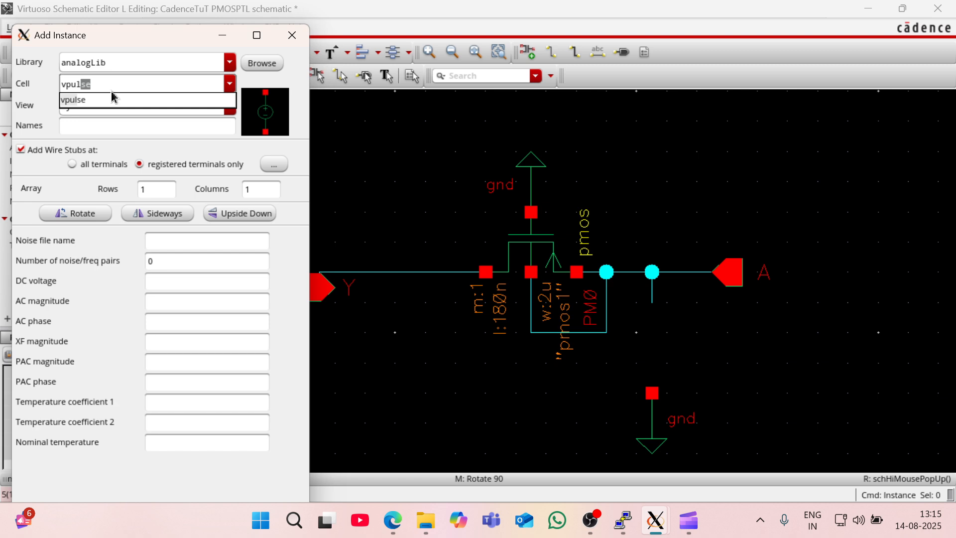
{"action": "left_click", "coordinate": [111, 104]}
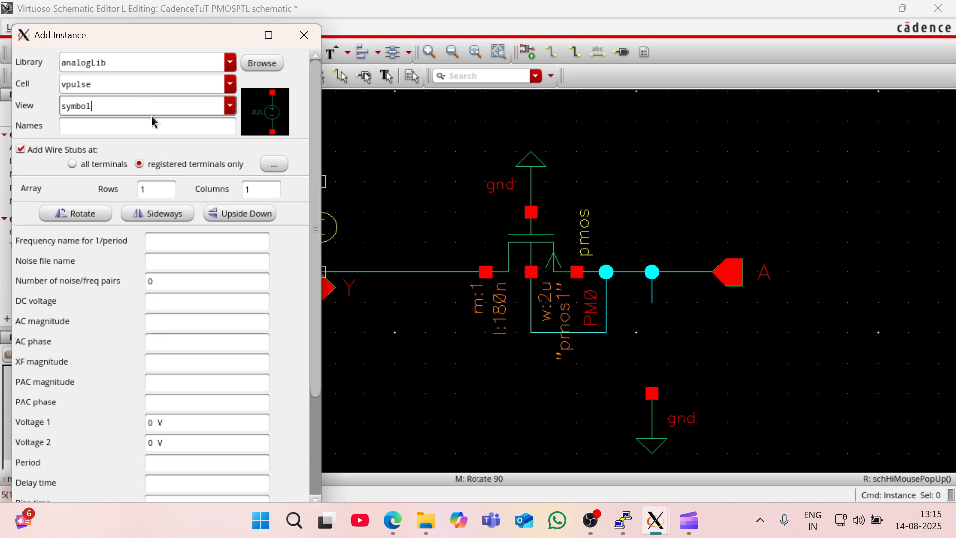
- Set the vpulse source's Voltage 2 to 1.8 V and place it between the open wire end and the lower gnd symbol
{"action": "left_click", "coordinate": [155, 422]}
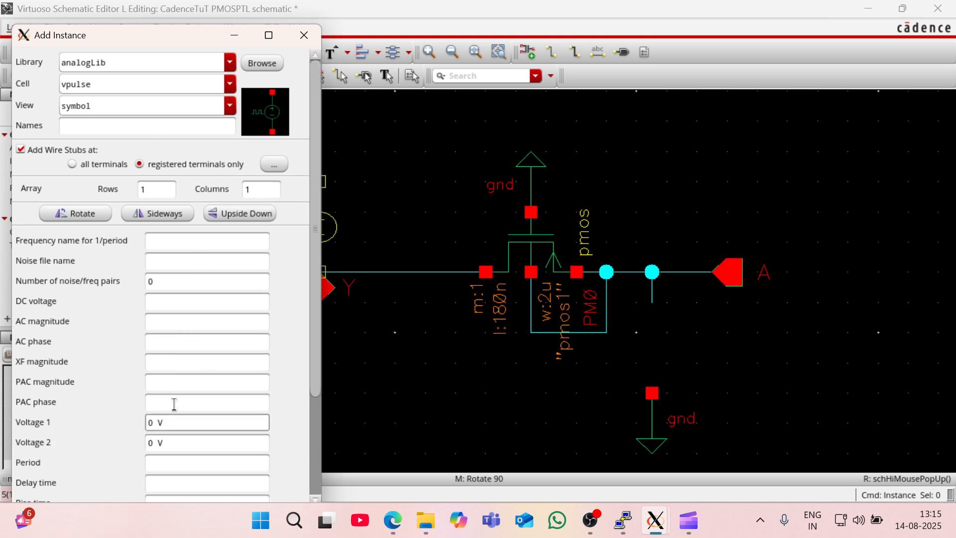
{"action": "double_click", "coordinate": [151, 442]}
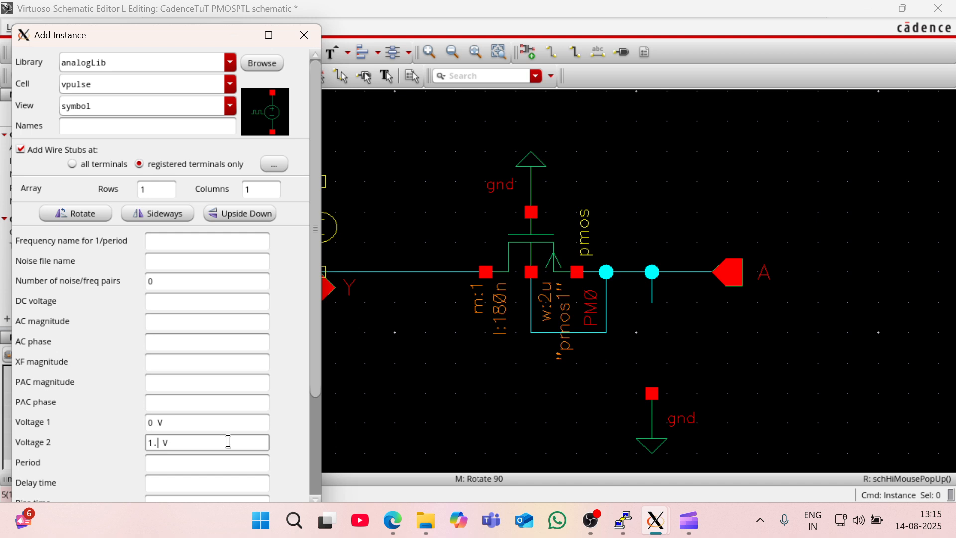
{"action": "left_click", "coordinate": [227, 464]}
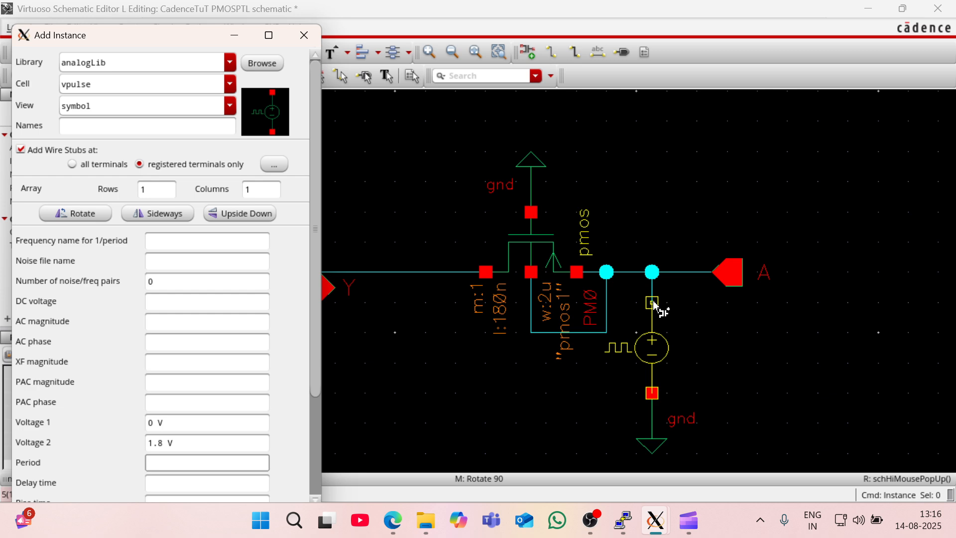
{"action": "left_click", "coordinate": [654, 303]}
{"action": "key", "text": "Escape"}
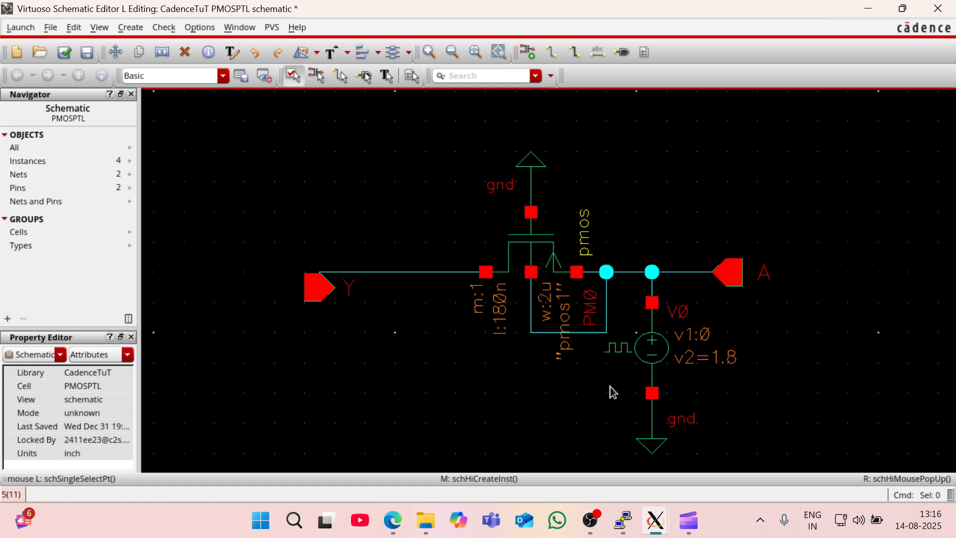
- Check and save the PMOSPTL schematic, review the result in the Virtuoso log window, and return to the schematic
{"action": "left_click", "coordinate": [63, 52]}
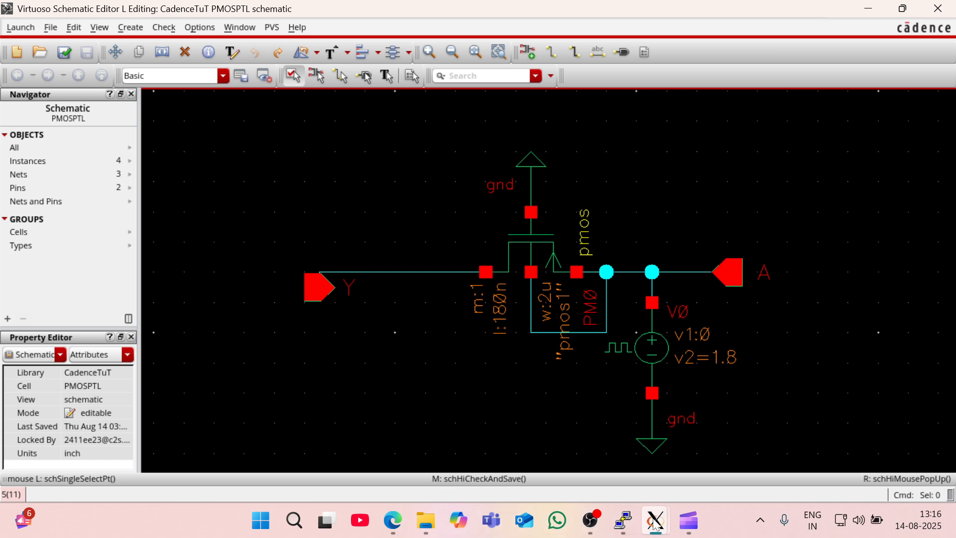
{"action": "mouse_move", "coordinate": [650, 523]}
{"action": "left_click", "coordinate": [572, 443]}
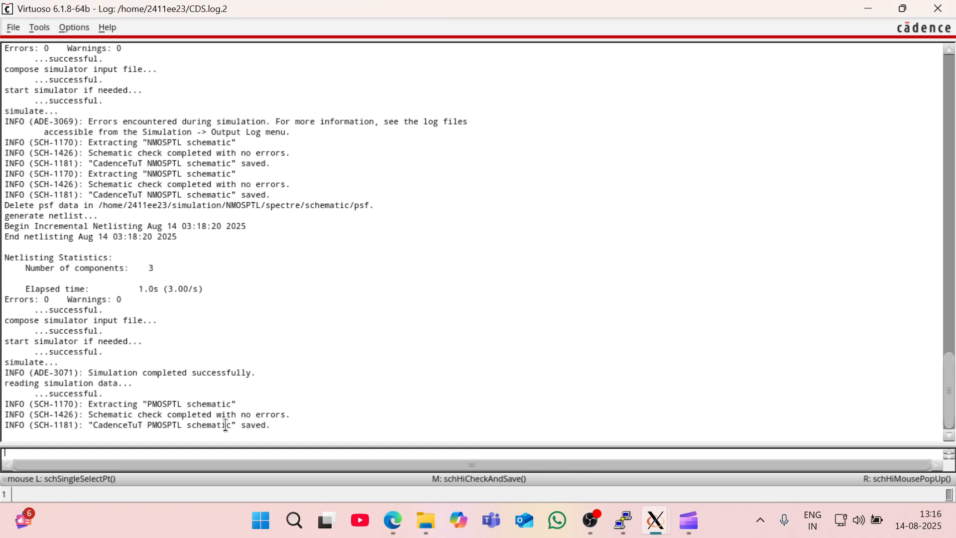
{"action": "mouse_move", "coordinate": [655, 523]}
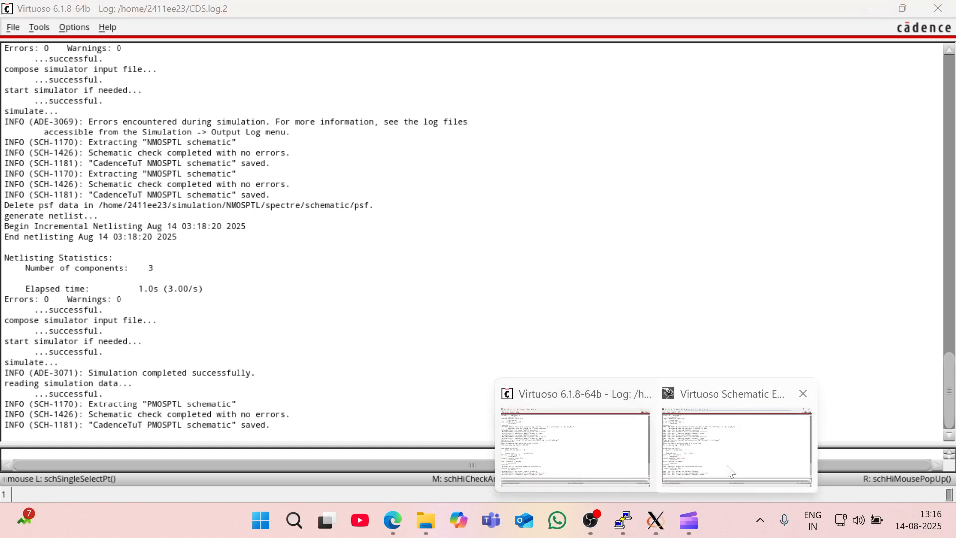
{"action": "left_click", "coordinate": [695, 428]}
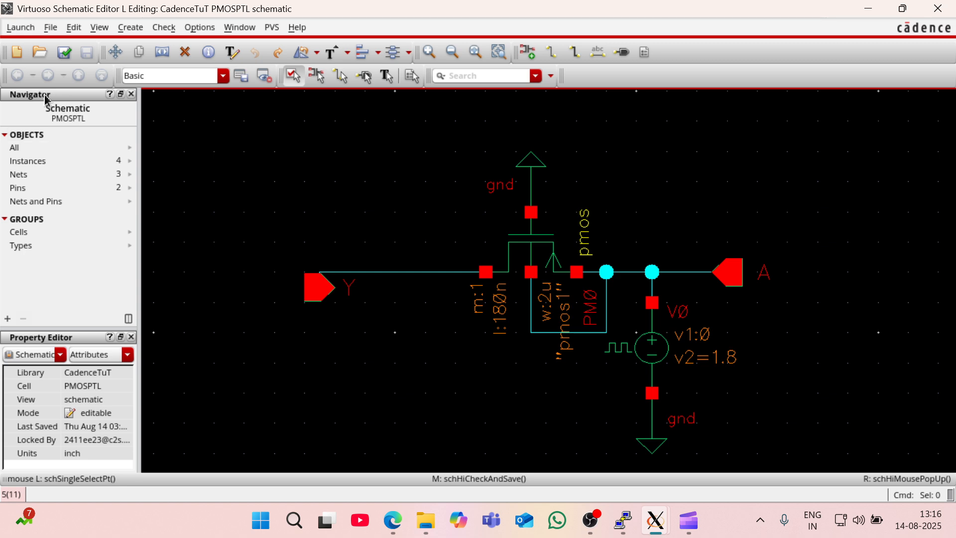
- Launch ADE L for the PMOSPTL schematic and add a transient analysis with a 100n stop time and moderate accuracy
{"action": "left_click", "coordinate": [21, 27]}
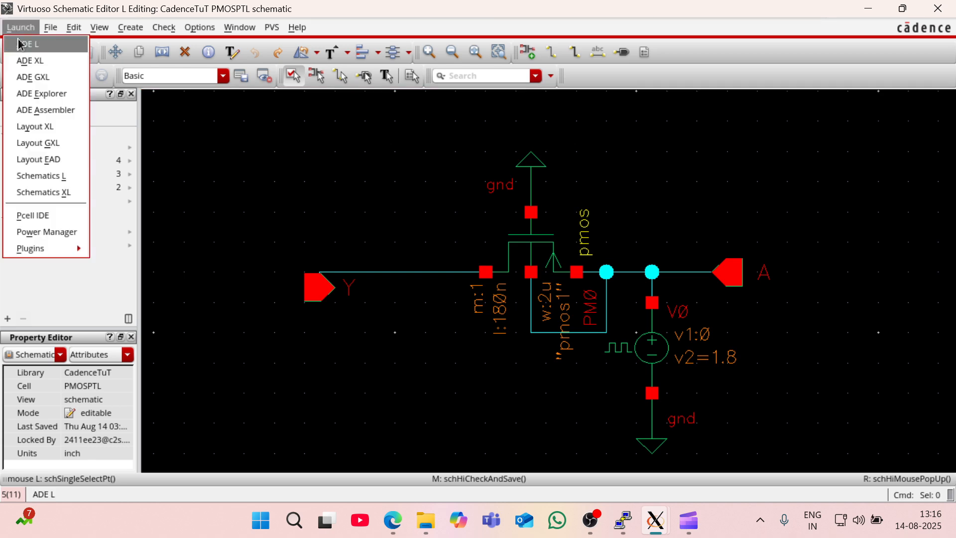
{"action": "left_click", "coordinate": [22, 44]}
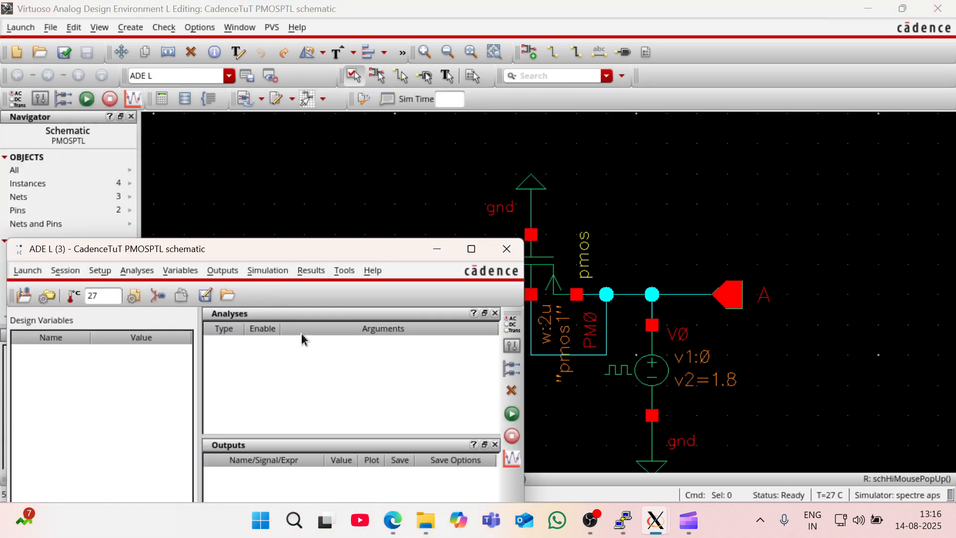
{"action": "right_click", "coordinate": [280, 347]}
{"action": "left_click", "coordinate": [304, 353]}
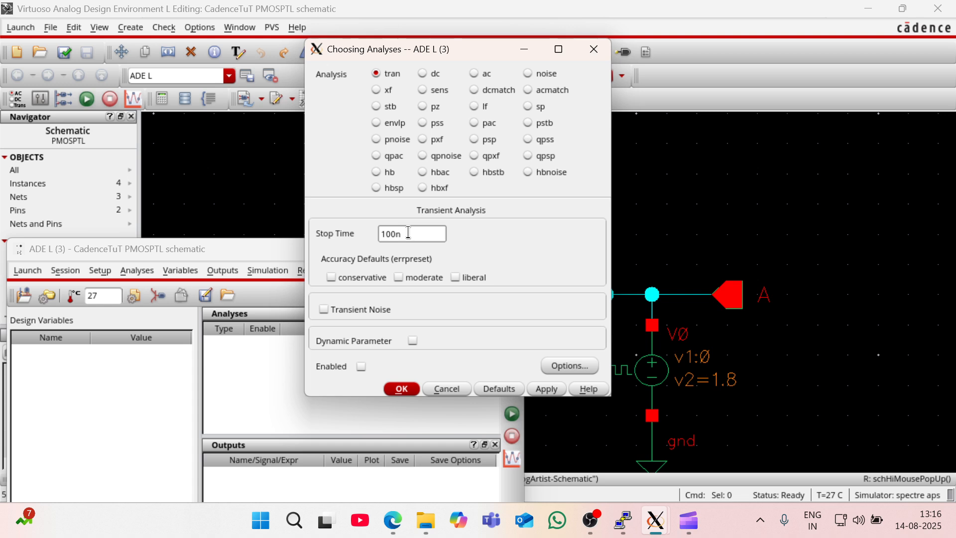
{"action": "left_click", "coordinate": [399, 277]}
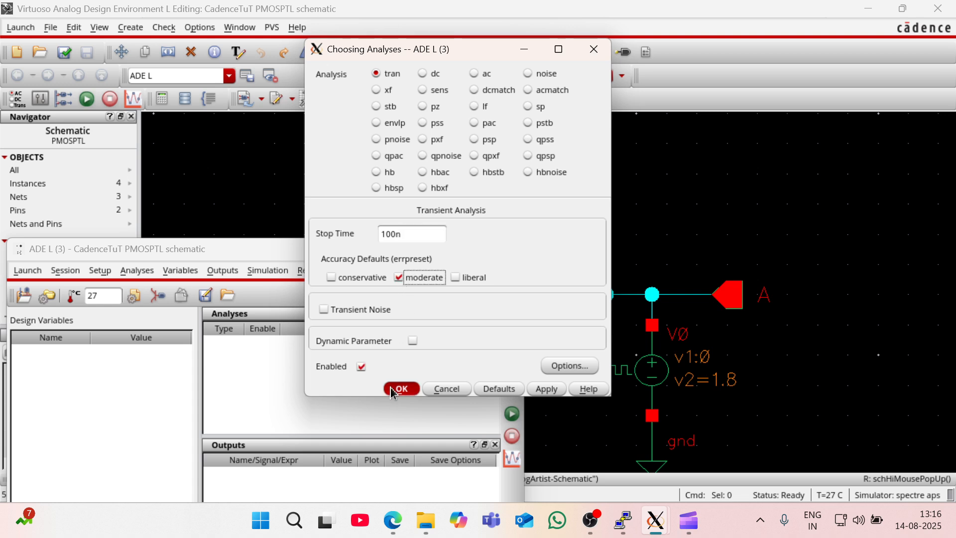
{"action": "left_click", "coordinate": [399, 389]}
- Set the vpulse source's Period to 10n s and Pulse width to 5n s, and check and save the schematic
{"action": "left_click", "coordinate": [668, 222]}
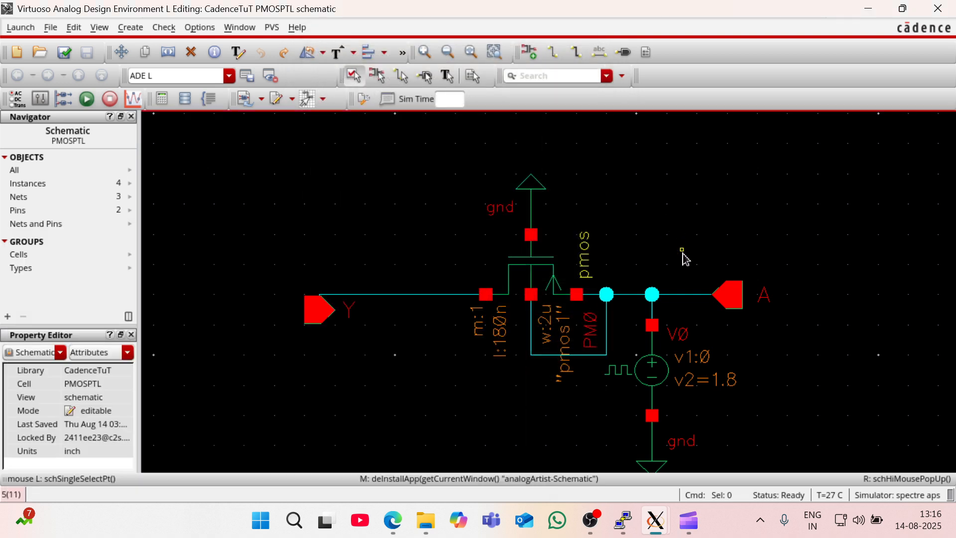
{"action": "left_click", "coordinate": [653, 369]}
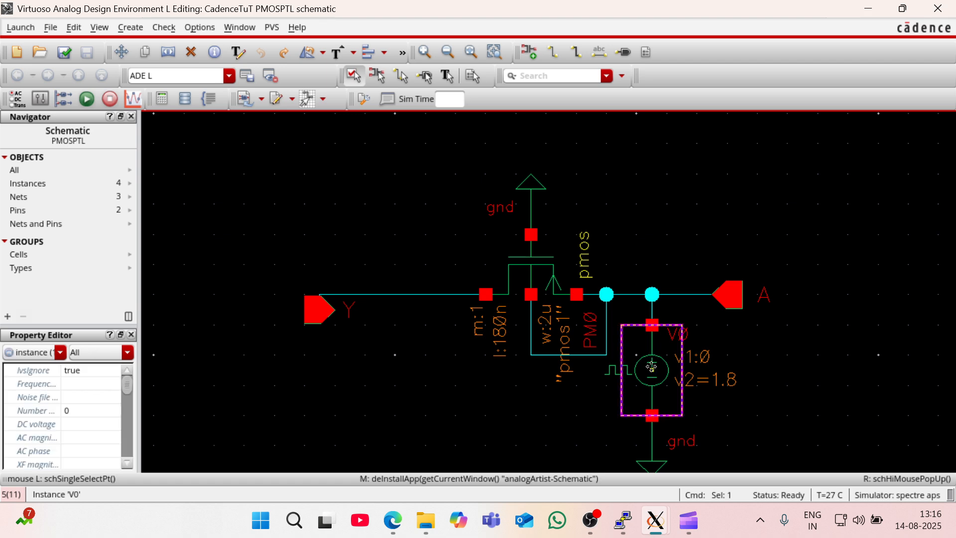
{"action": "key", "text": "q"}
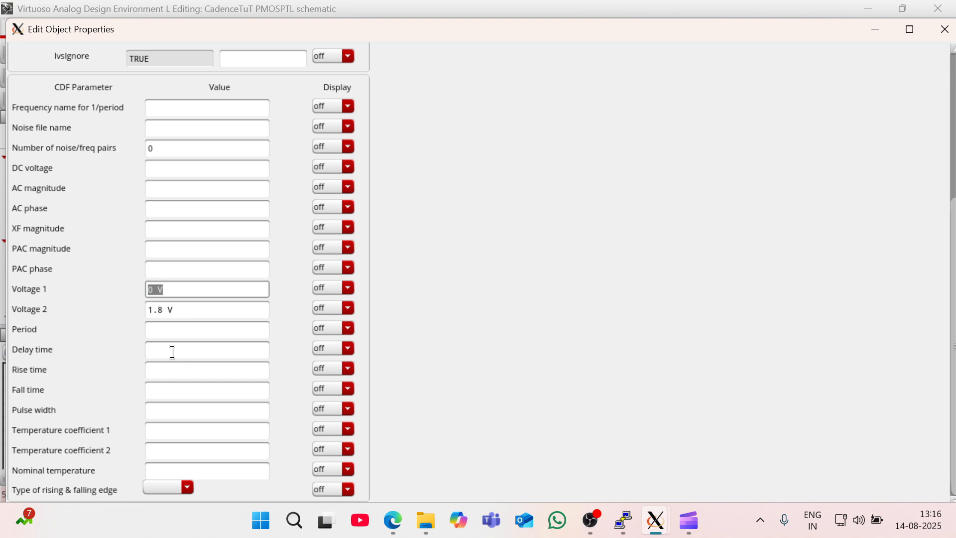
{"action": "left_click", "coordinate": [170, 332]}
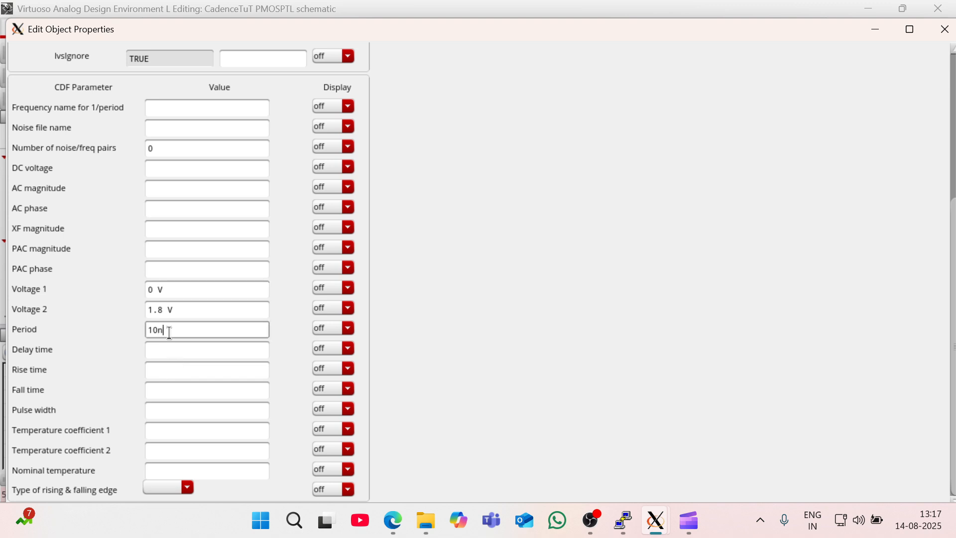
{"action": "left_click", "coordinate": [191, 363]}
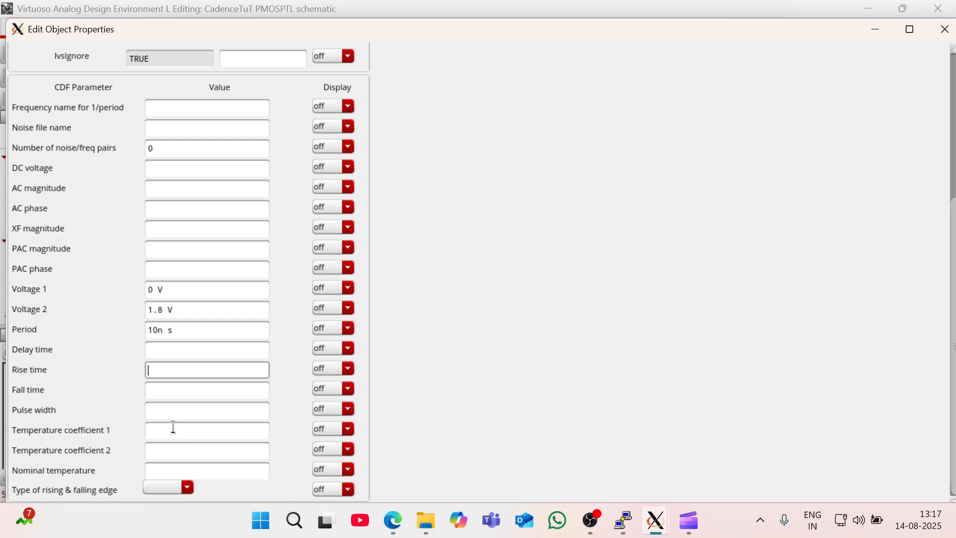
{"action": "left_click", "coordinate": [162, 410]}
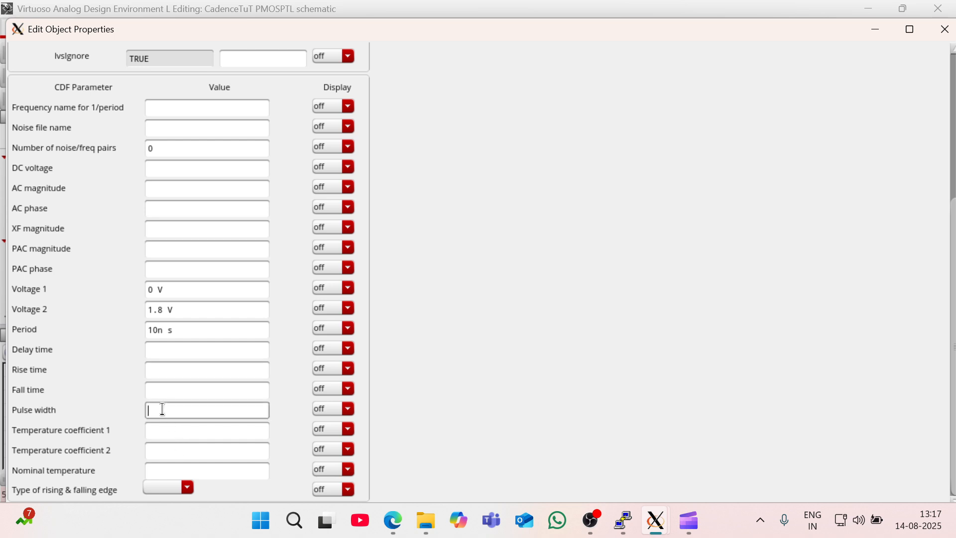
{"action": "left_click", "coordinate": [246, 445]}
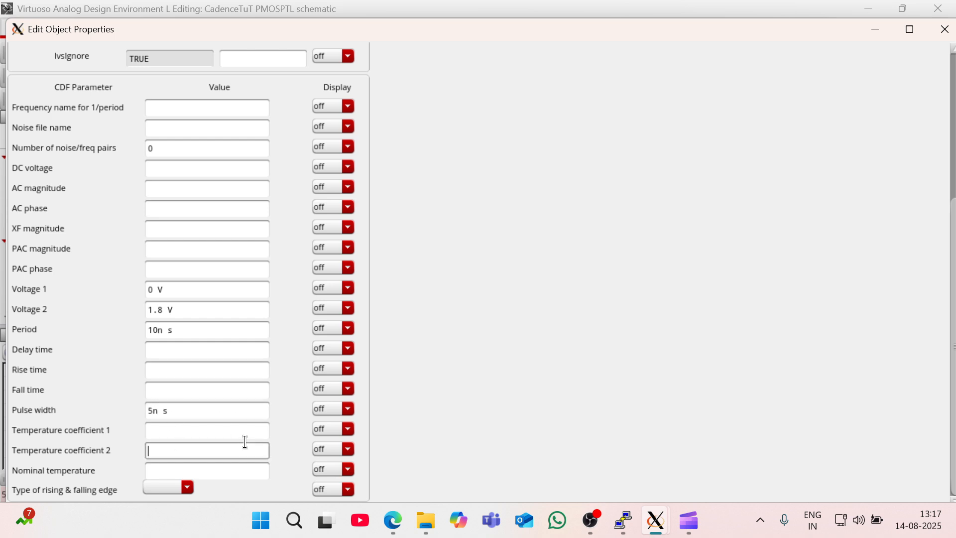
{"action": "key", "text": "Return"}
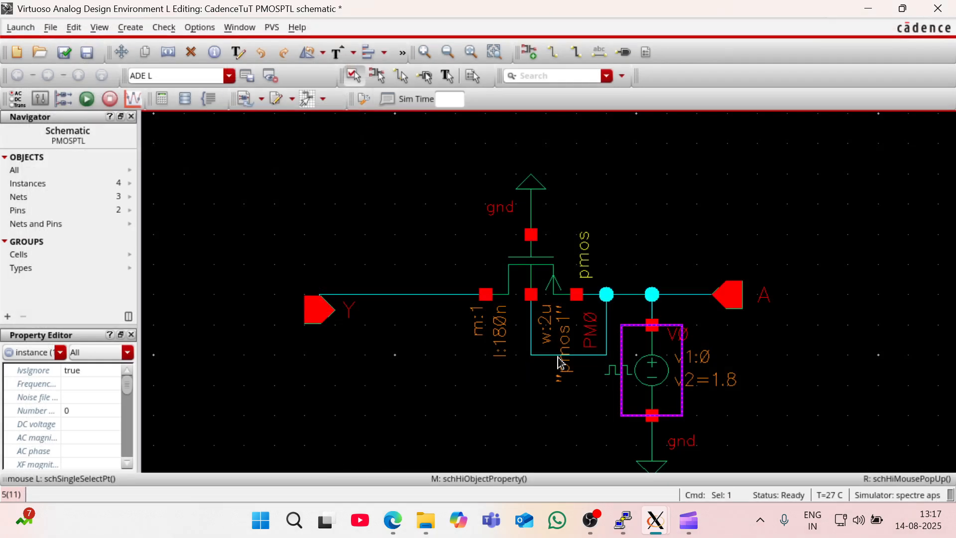
{"action": "left_click", "coordinate": [394, 169]}
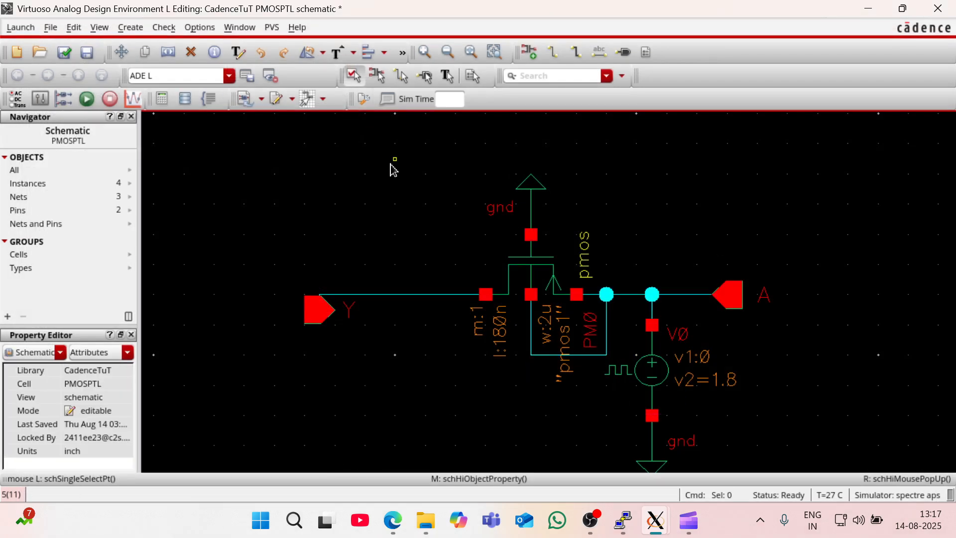
{"action": "key", "text": "shift+x"}
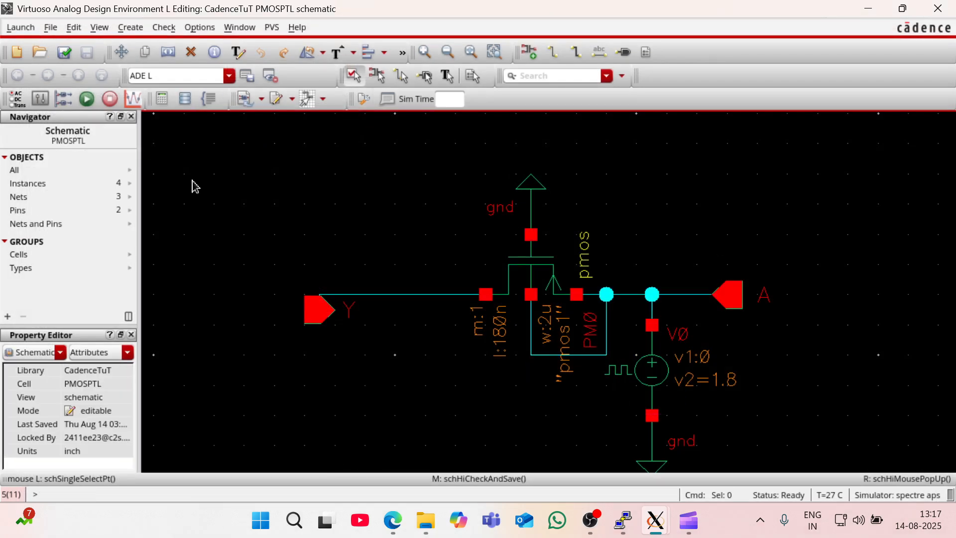
- Add nets A and Y, picked from the design, to the ADE L outputs as plotted signals
{"action": "mouse_move", "coordinate": [657, 522]}
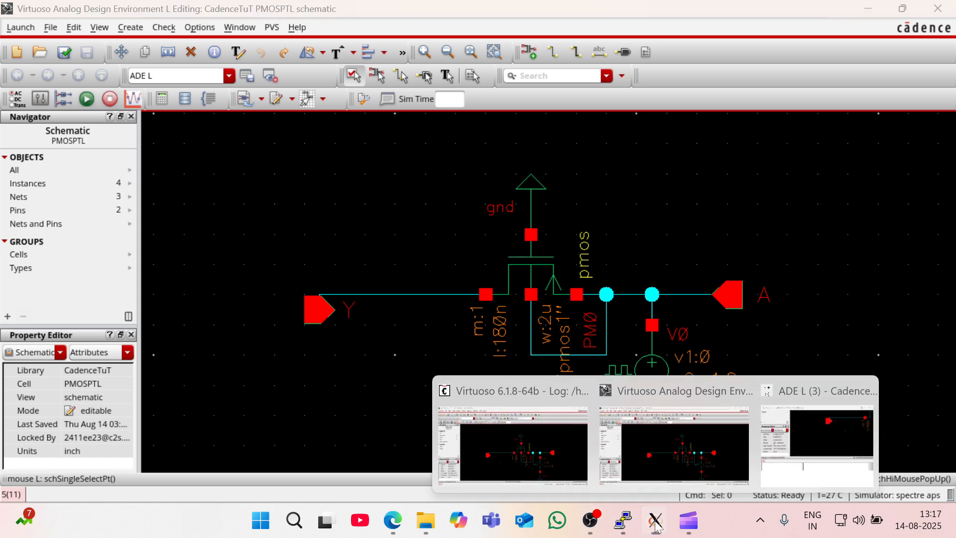
{"action": "left_click", "coordinate": [803, 441]}
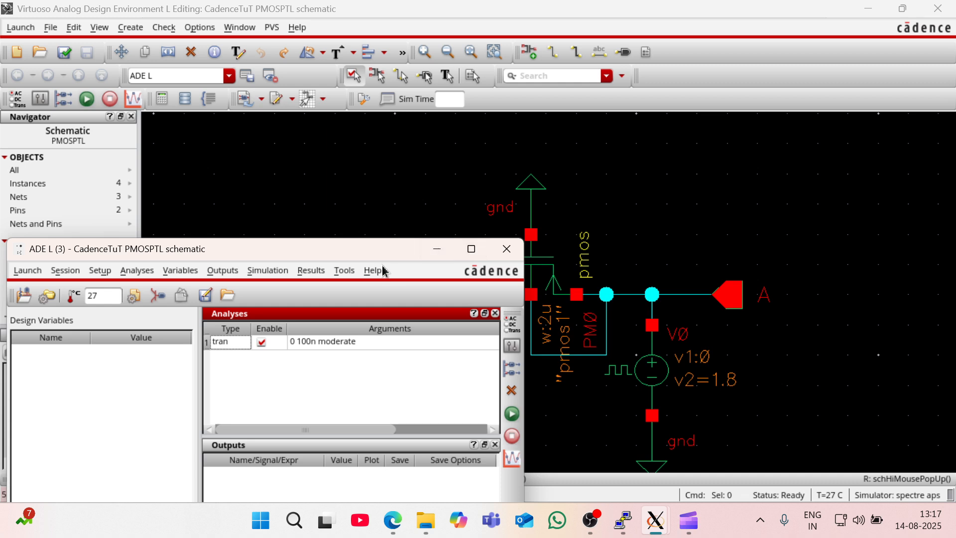
{"action": "left_click_drag", "start_coordinate": [371, 252], "coordinate": [364, 191]}
{"action": "right_click", "coordinate": [361, 423]}
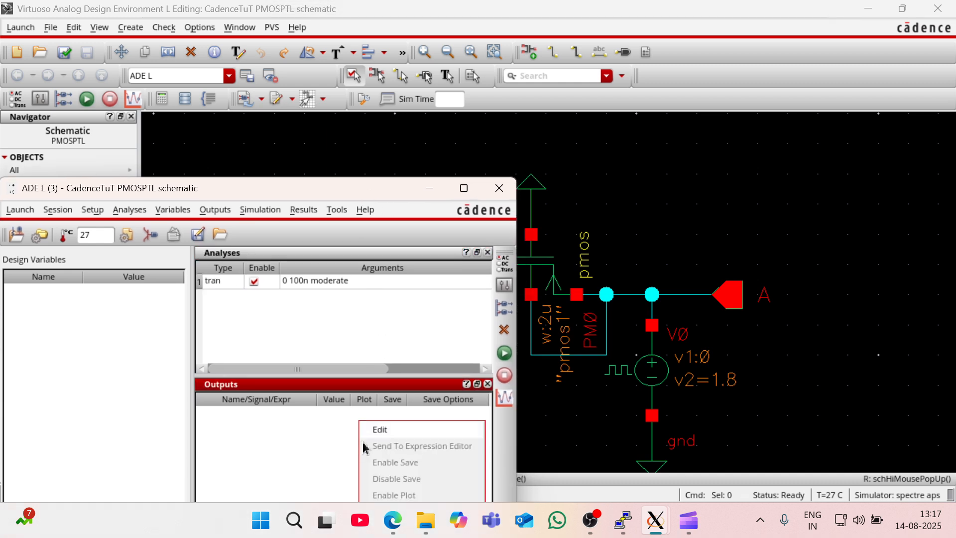
{"action": "left_click", "coordinate": [384, 430]}
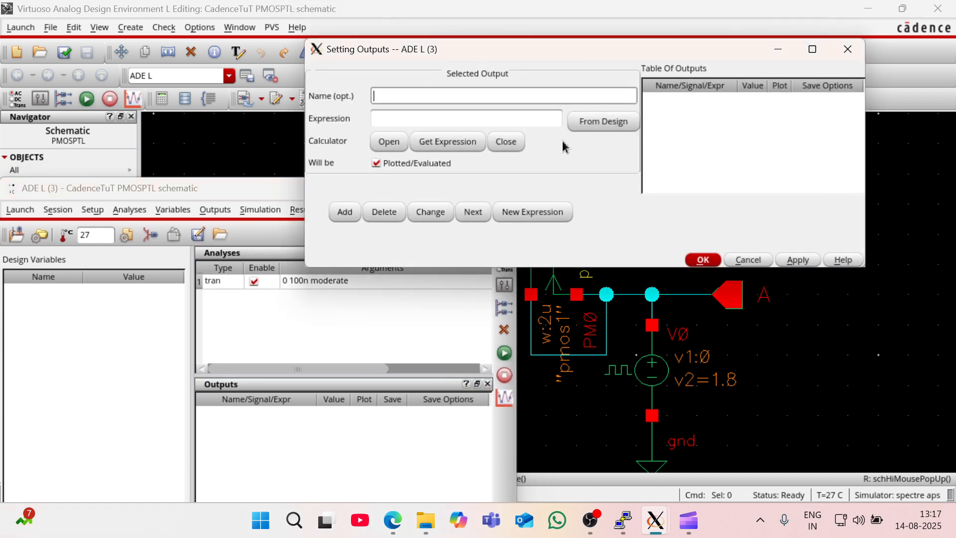
{"action": "left_click", "coordinate": [590, 122]}
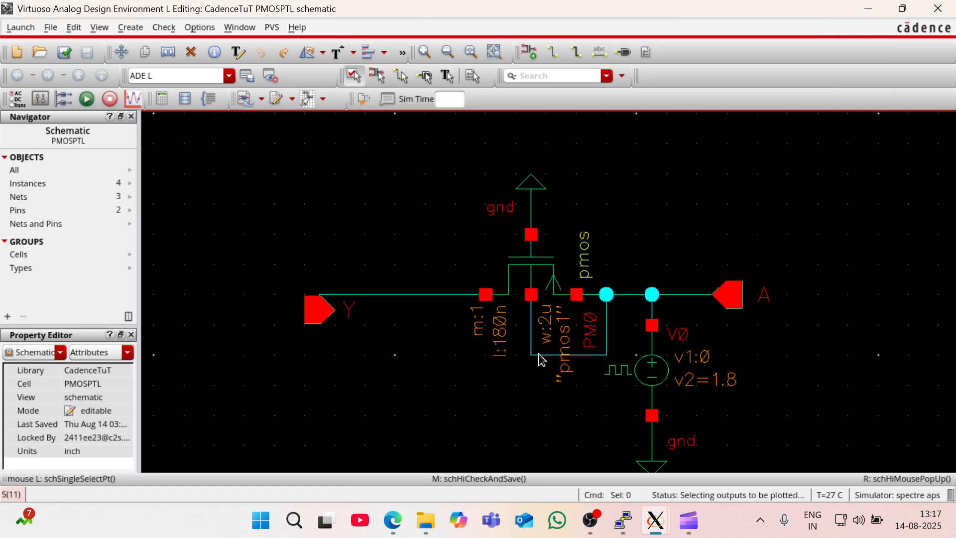
{"action": "left_click", "coordinate": [742, 309]}
{"action": "left_click", "coordinate": [312, 329]}
{"action": "mouse_move", "coordinate": [655, 520]}
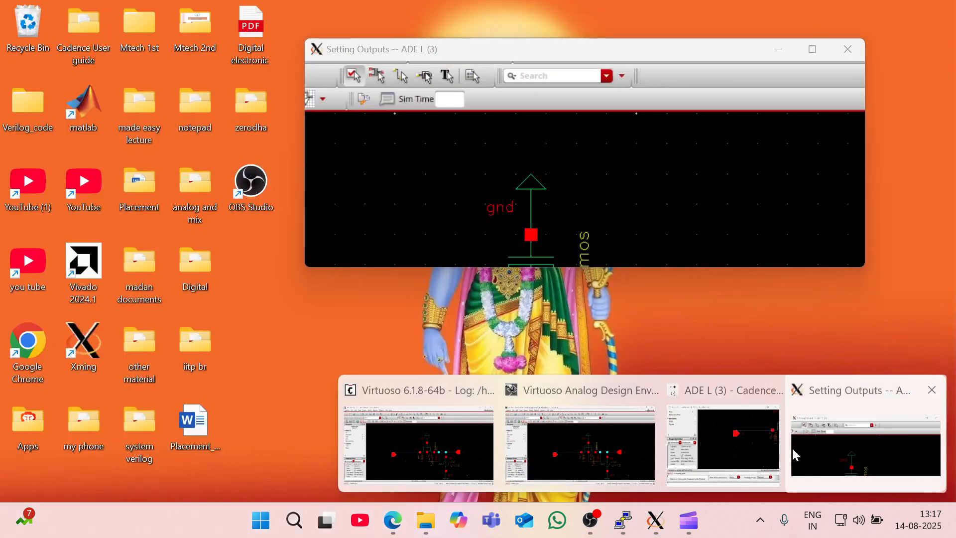
{"action": "left_click", "coordinate": [793, 446]}
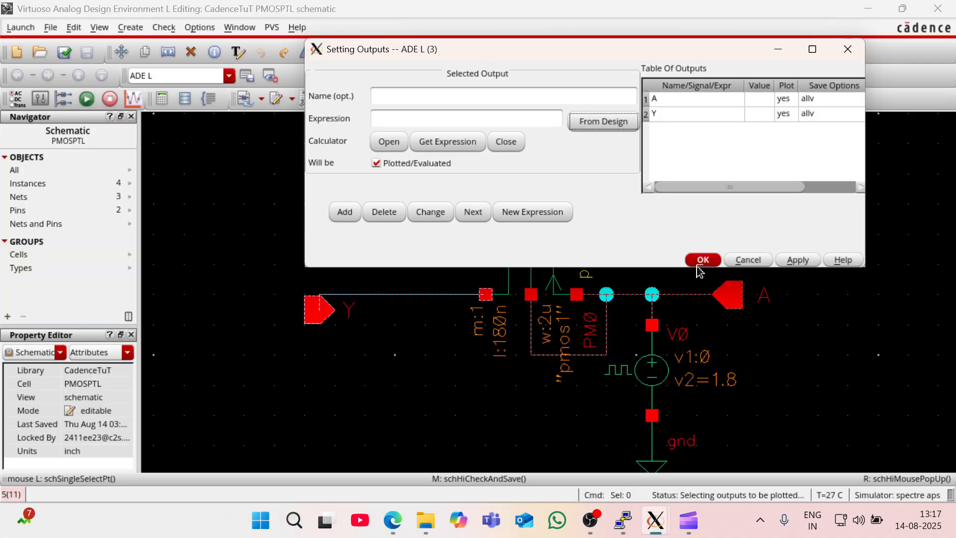
{"action": "left_click", "coordinate": [701, 259]}
- Run the ADE L simulation and split the resulting A and Y traces into separate strips in the maximized waveform window
{"action": "mouse_move", "coordinate": [655, 520]}
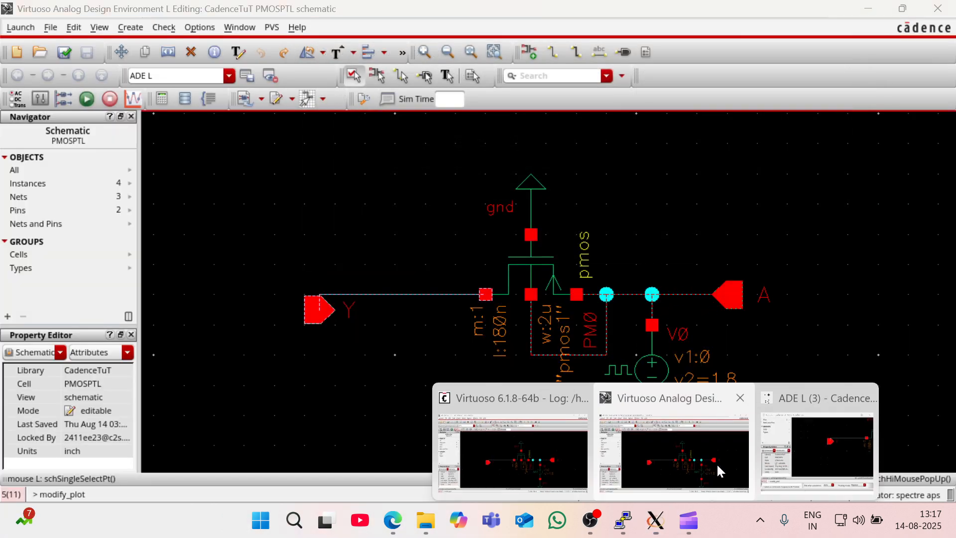
{"action": "left_click", "coordinate": [793, 426]}
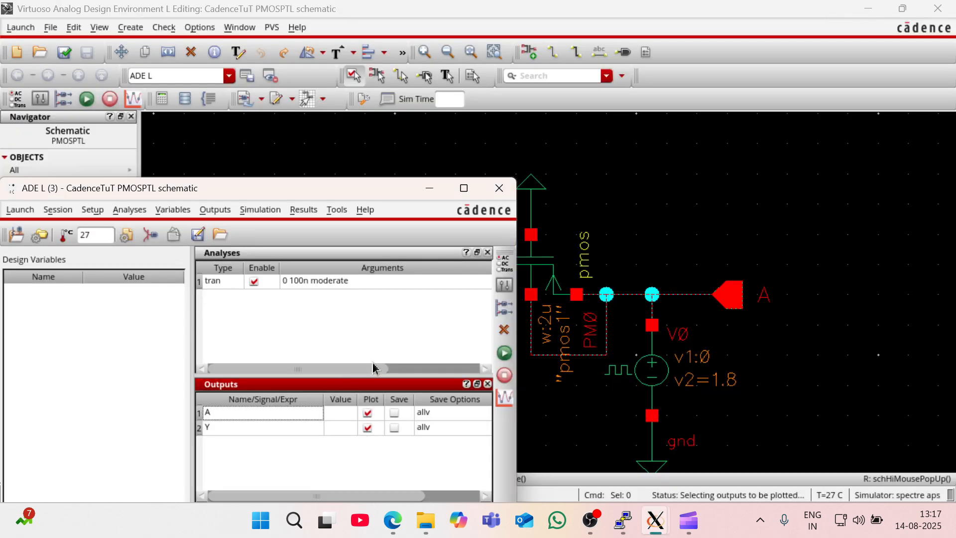
{"action": "left_click", "coordinate": [501, 356]}
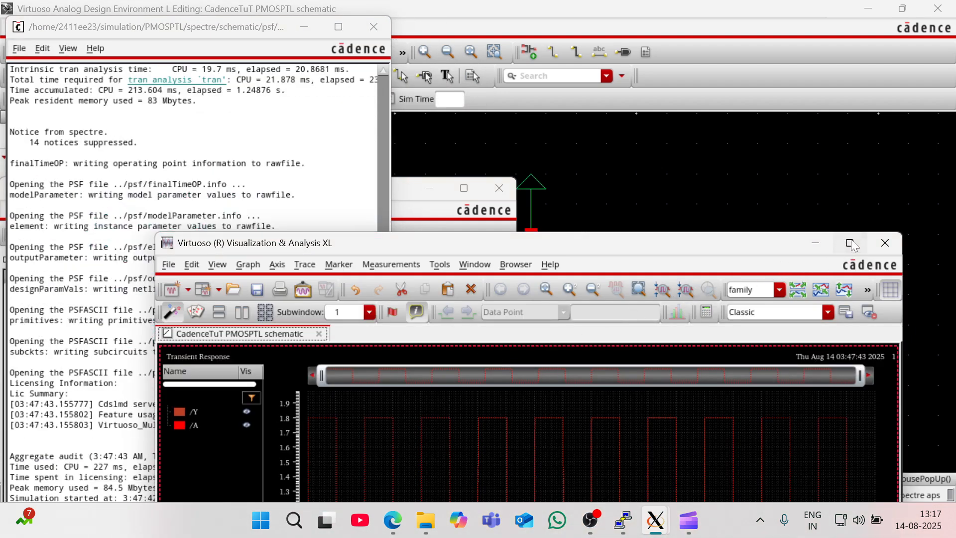
{"action": "left_click", "coordinate": [850, 242]}
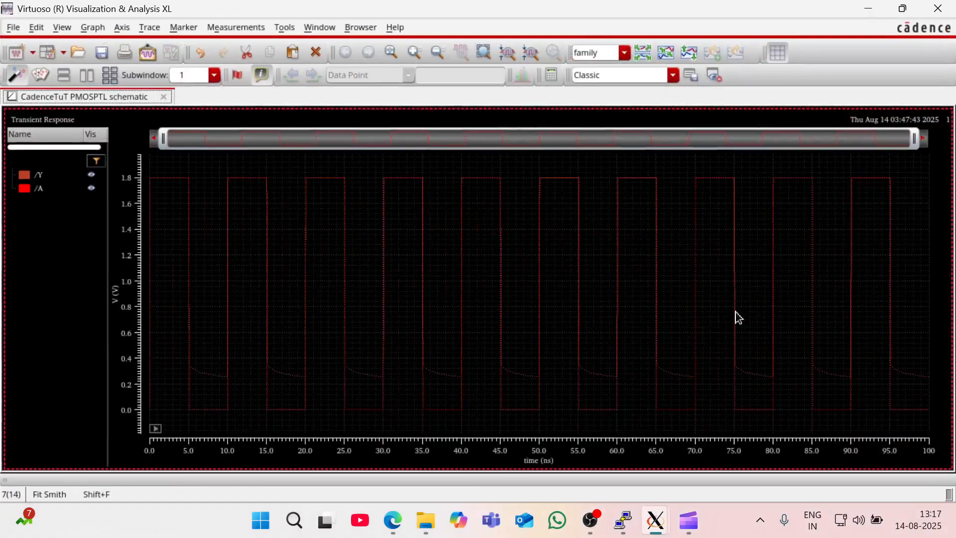
{"action": "left_click", "coordinate": [637, 59]}
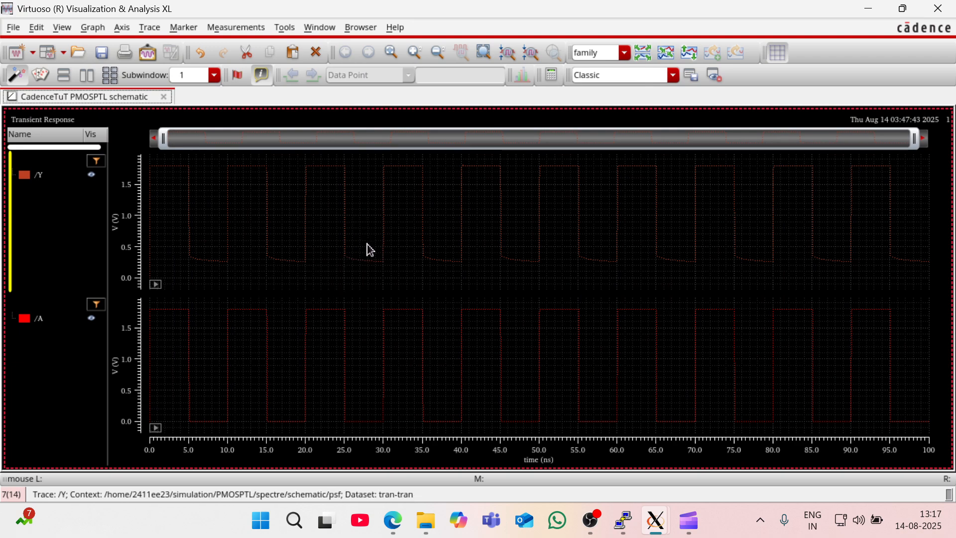
- Compare the high and low levels of the Y output waveform with those of the A input waveform
{"action": "mouse_move", "coordinate": [391, 313]}
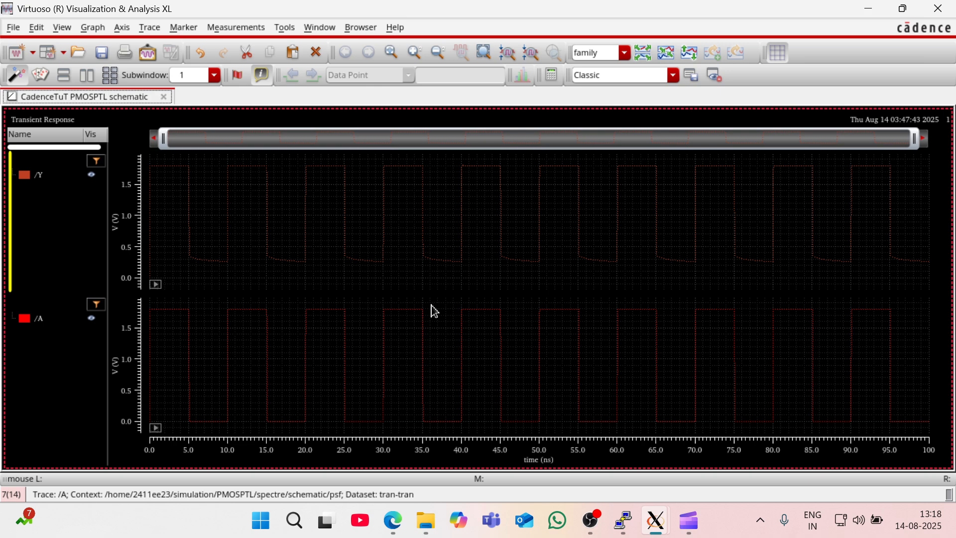
{"action": "mouse_move", "coordinate": [400, 172]}
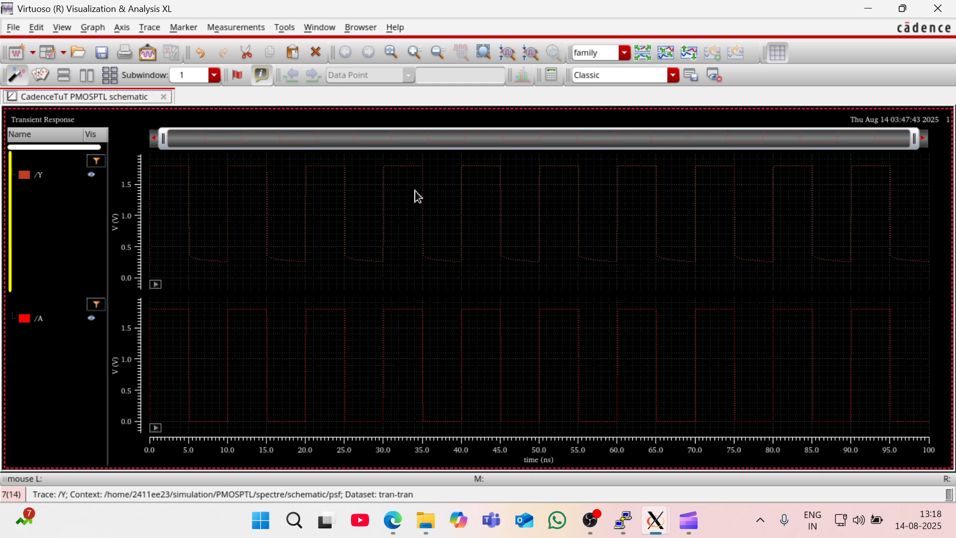
{"action": "mouse_move", "coordinate": [429, 267]}
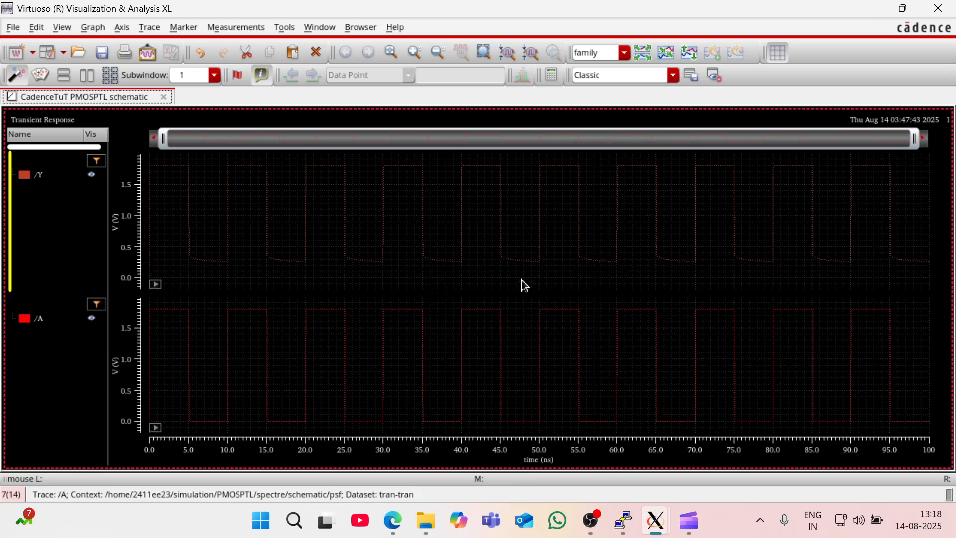
{"action": "left_click", "coordinate": [648, 522]}
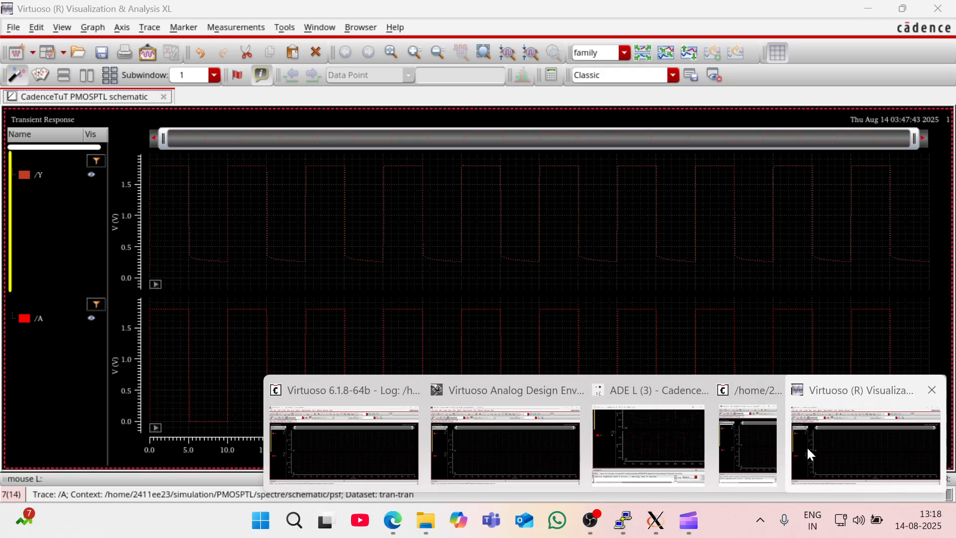